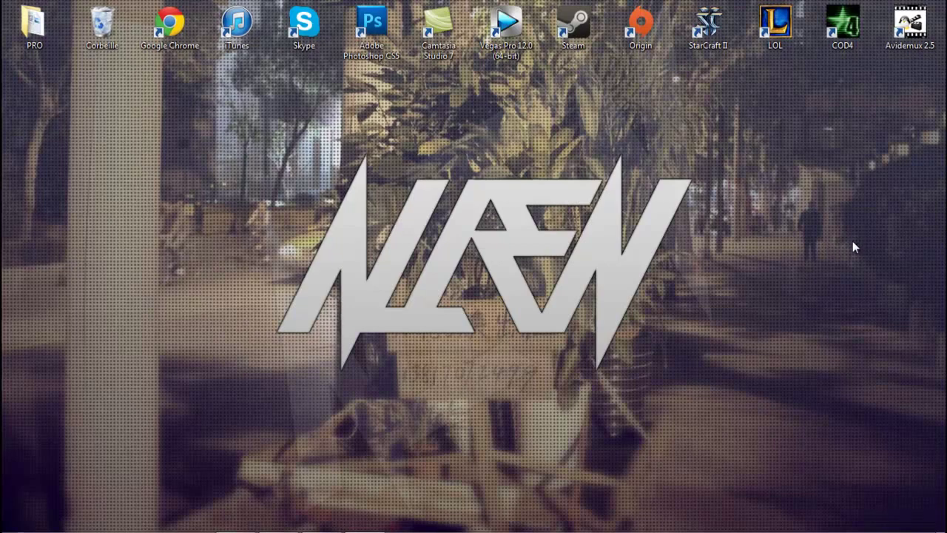
# Sweep a selection box over the wallpaper logo, then restore Skype showing the Official Channel Of Alien Interactive ! chat.
pyautogui.moveTo(831, 120)
pyautogui.mouseDown()
pyautogui.moveTo(328, 334)
pyautogui.moveTo(209, 426)
pyautogui.moveTo(129, 438)
pyautogui.mouseUp()
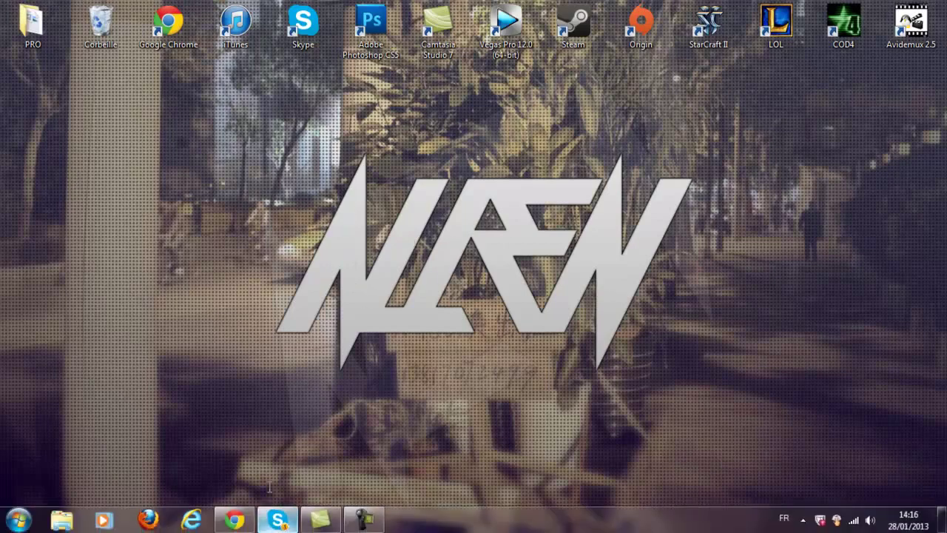
pyautogui.click(286, 518)
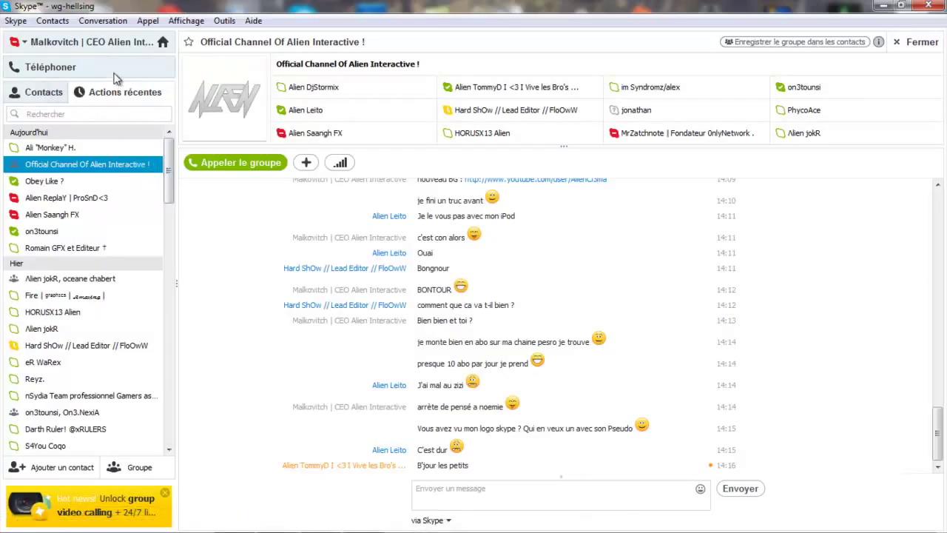
# View your Skype profile, return to the Official Channel Of Alien Interactive chat, and minimize Skype.
pyautogui.click(104, 46)
pyautogui.click(265, 45)
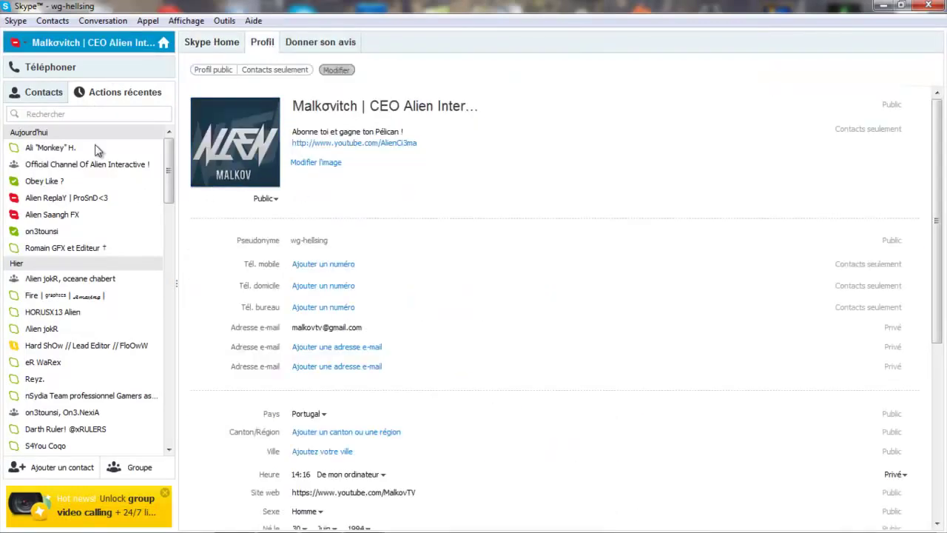
pyautogui.click(107, 165)
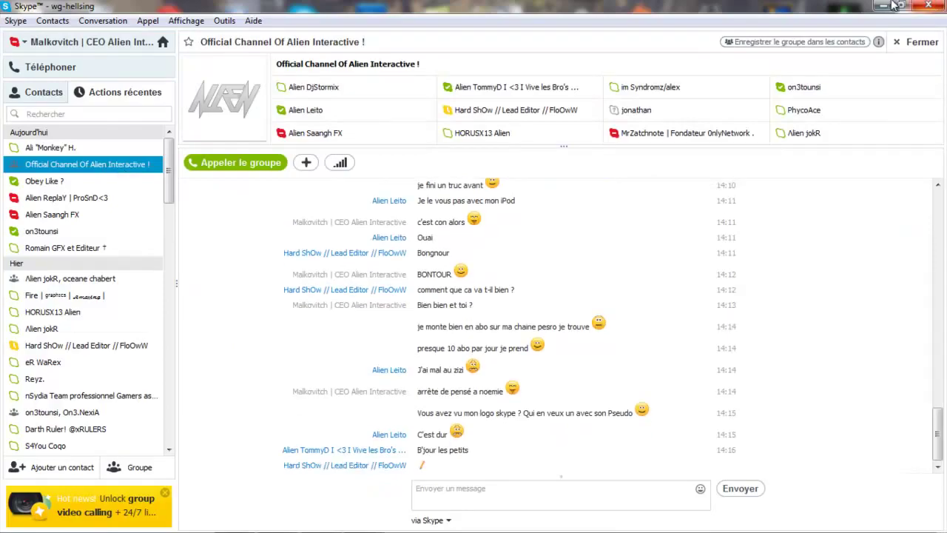
pyautogui.click(883, 5)
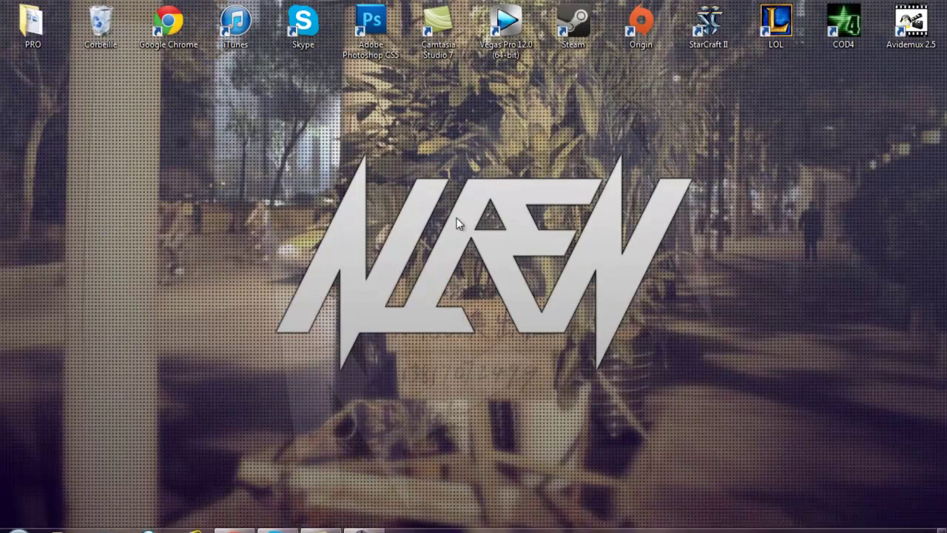
pyautogui.moveTo(699, 132)
pyautogui.mouseDown()
pyautogui.moveTo(249, 406)
pyautogui.moveTo(258, 400)
pyautogui.mouseUp()
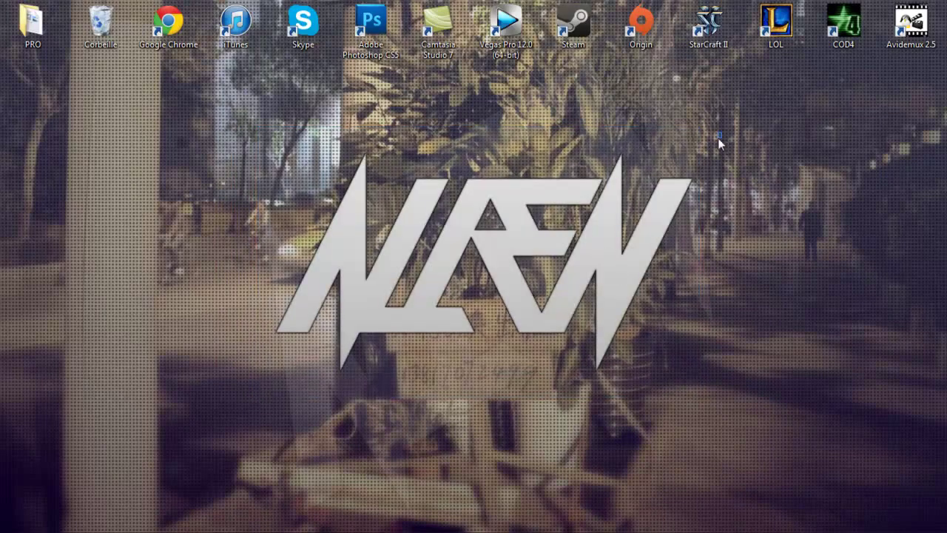
pyautogui.moveTo(717, 137)
pyautogui.mouseDown()
pyautogui.moveTo(242, 408)
pyautogui.moveTo(643, 152)
pyautogui.moveTo(873, 121)
pyautogui.moveTo(715, 152)
pyautogui.moveTo(731, 130)
pyautogui.mouseUp()
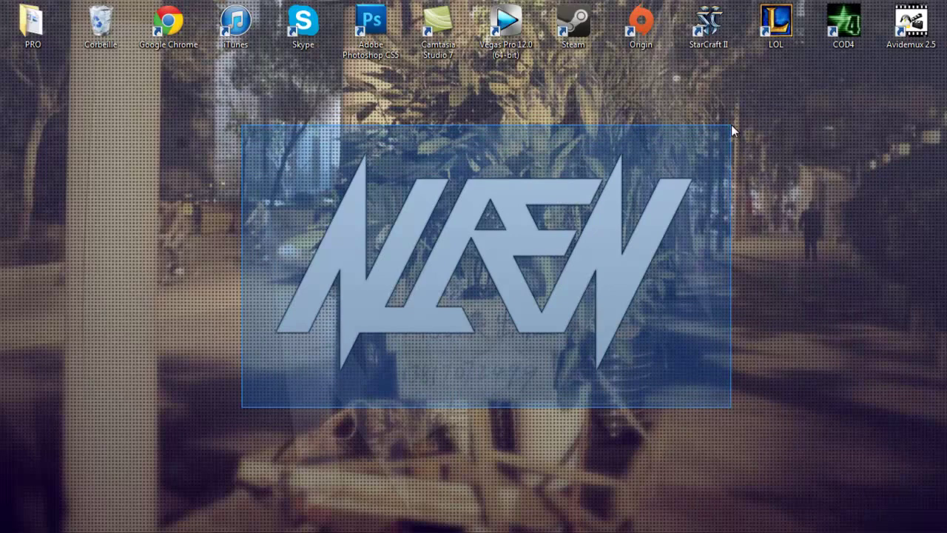
pyautogui.moveTo(732, 128)
pyautogui.mouseDown()
pyautogui.moveTo(228, 416)
pyautogui.moveTo(240, 406)
pyautogui.mouseUp()
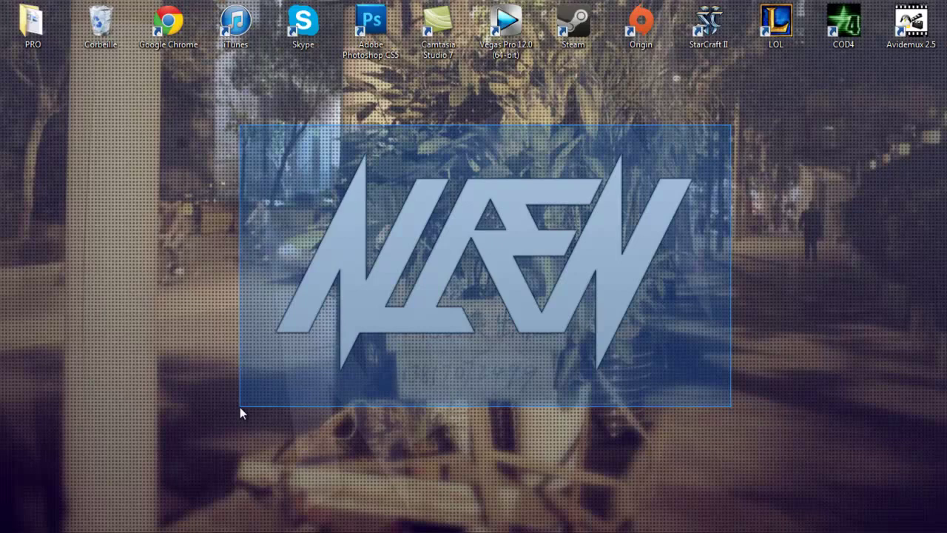
pyautogui.moveTo(240, 406); pyautogui.dragTo(725, 127)
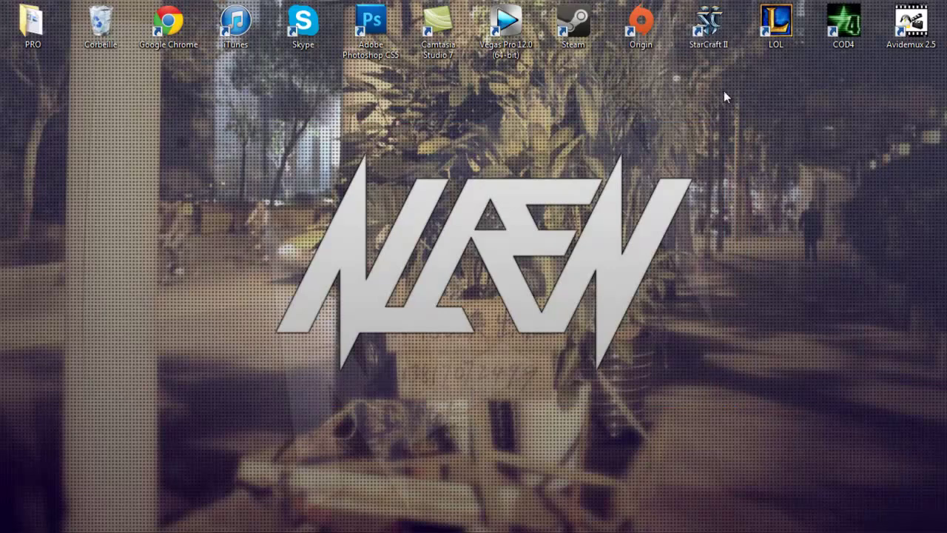
pyautogui.moveTo(719, 131); pyautogui.dragTo(250, 397)
pyautogui.moveTo(701, 377)
pyautogui.mouseDown()
pyautogui.moveTo(253, 133)
pyautogui.moveTo(630, 264)
pyautogui.mouseUp()
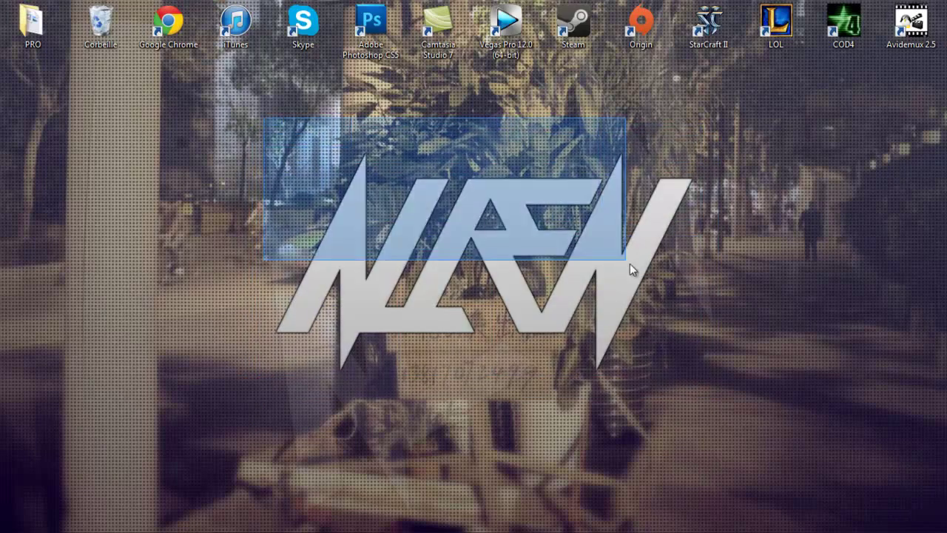
pyautogui.moveTo(718, 137); pyautogui.dragTo(262, 358)
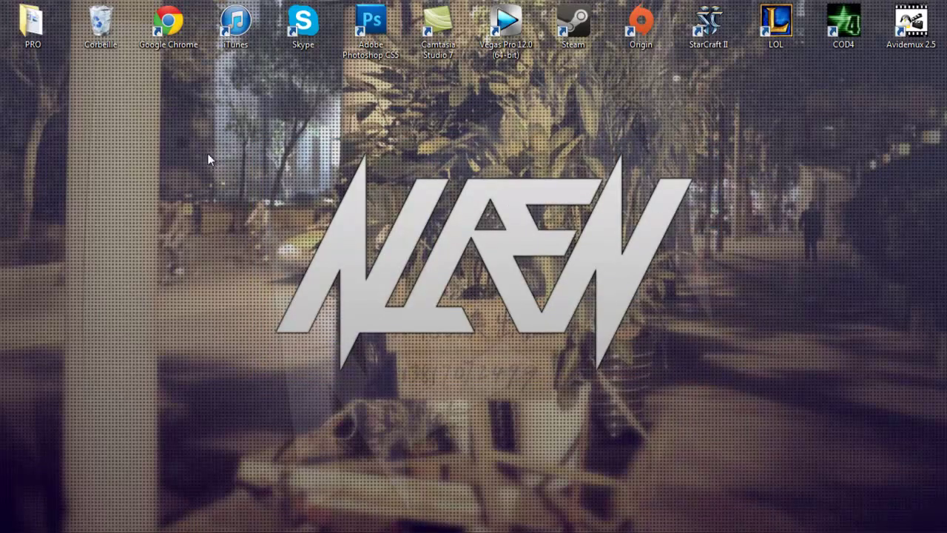
pyautogui.moveTo(235, 117)
pyautogui.mouseDown()
pyautogui.moveTo(722, 386)
pyautogui.moveTo(723, 397)
pyautogui.mouseUp()
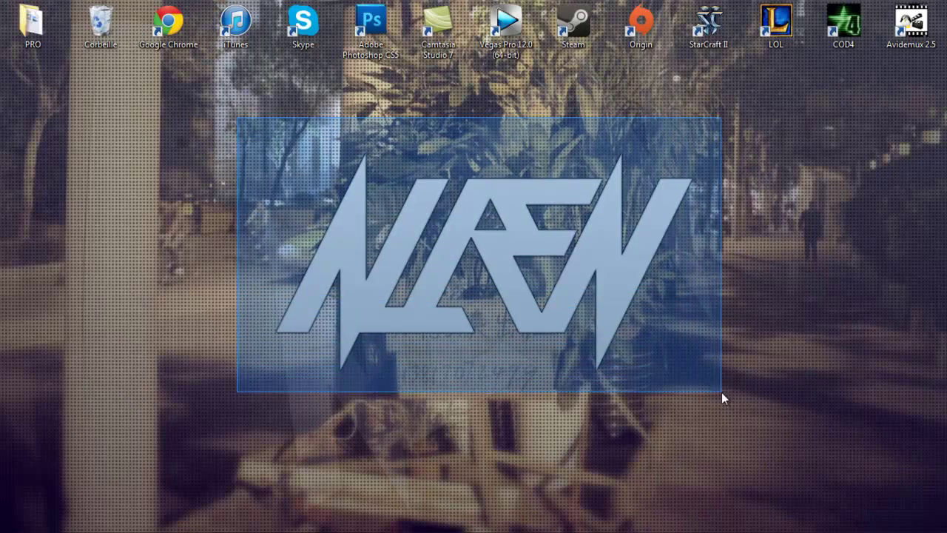
pyautogui.moveTo(721, 393)
pyautogui.mouseDown()
pyautogui.moveTo(267, 128)
pyautogui.moveTo(248, 131)
pyautogui.mouseUp()
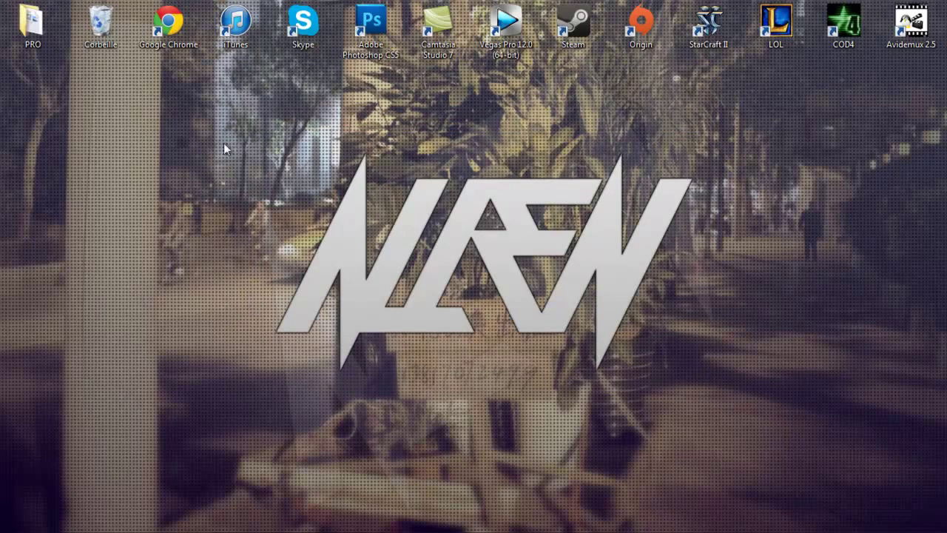
pyautogui.moveTo(227, 140); pyautogui.dragTo(720, 383)
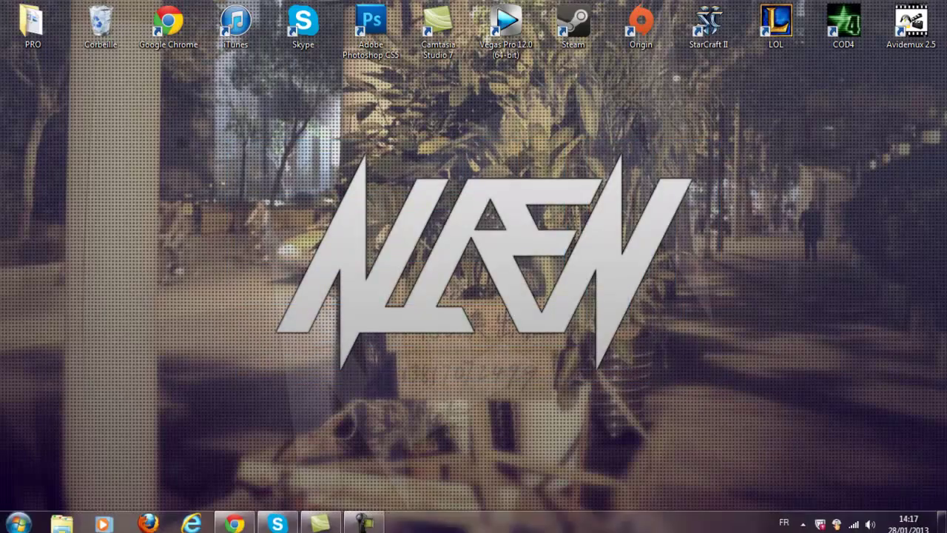
# Restore Chrome and reload the Facebook news feed.
pyautogui.click(235, 522)
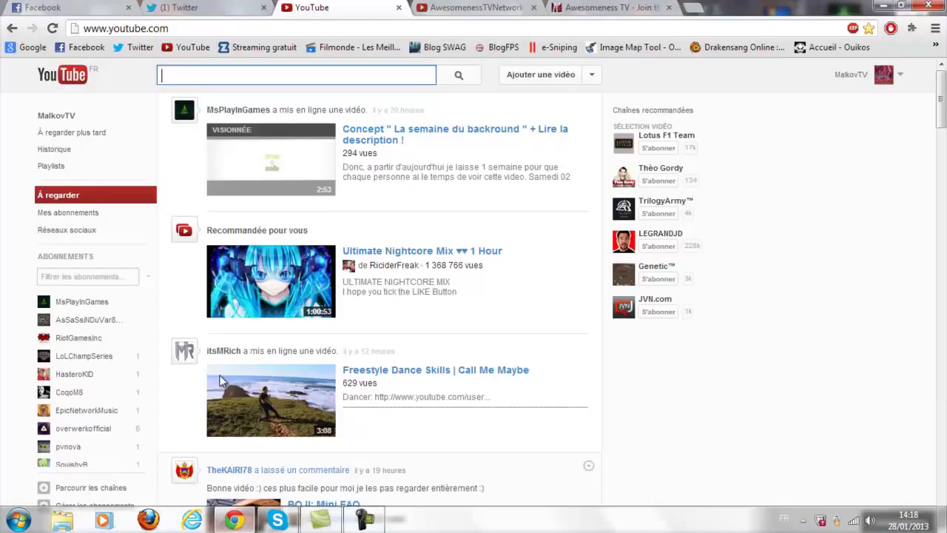
pyautogui.click(103, 6)
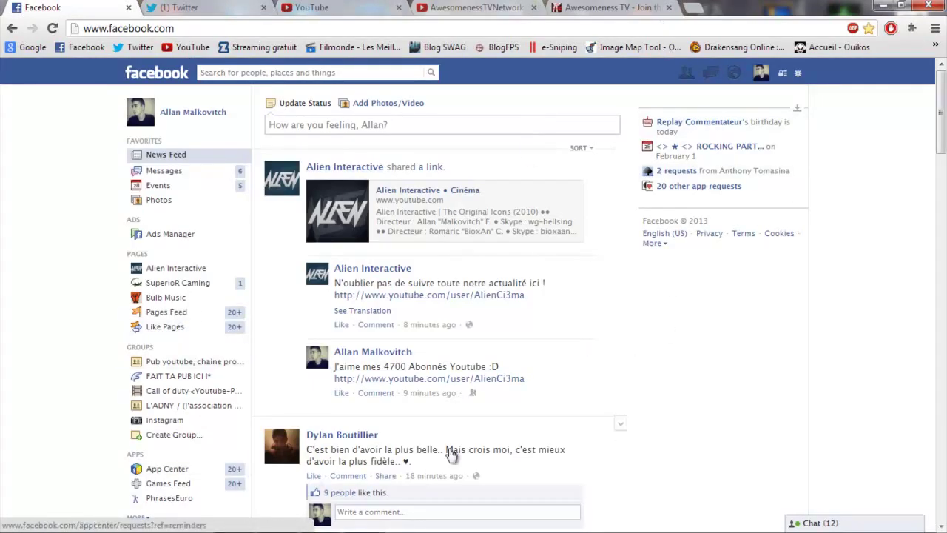
pyautogui.click(184, 77)
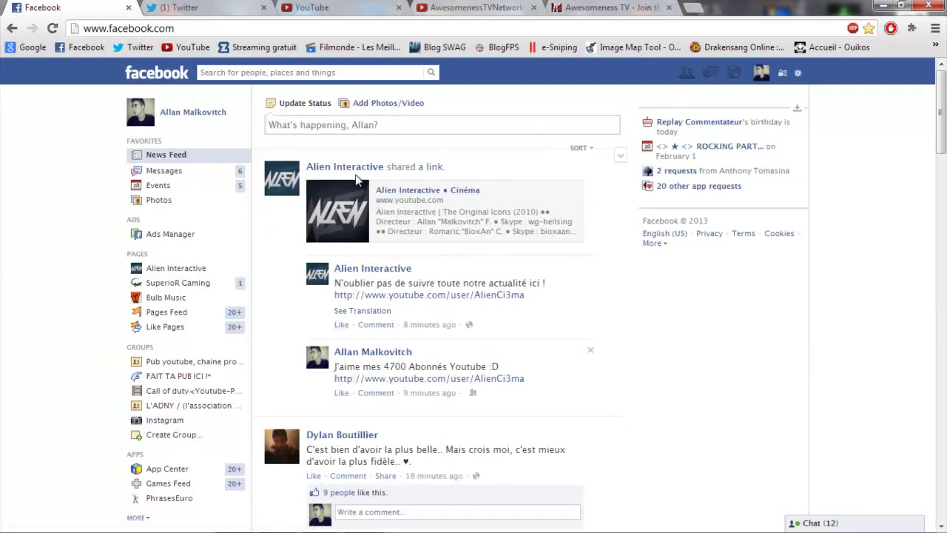
# Open the Alien Interactive page's About section, then return to its timeline.
pyautogui.click(191, 270)
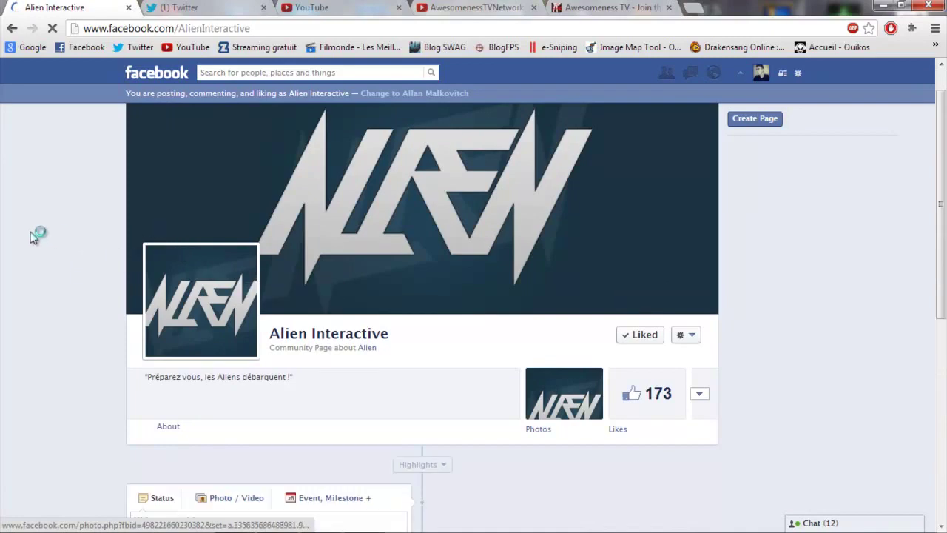
pyautogui.scroll(-3, 21, 251)
pyautogui.click(155, 220)
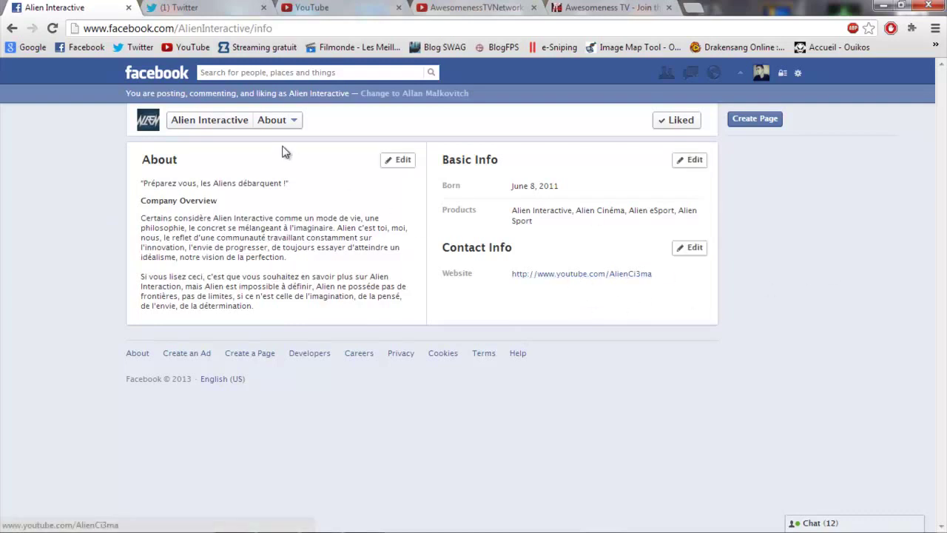
pyautogui.click(218, 121)
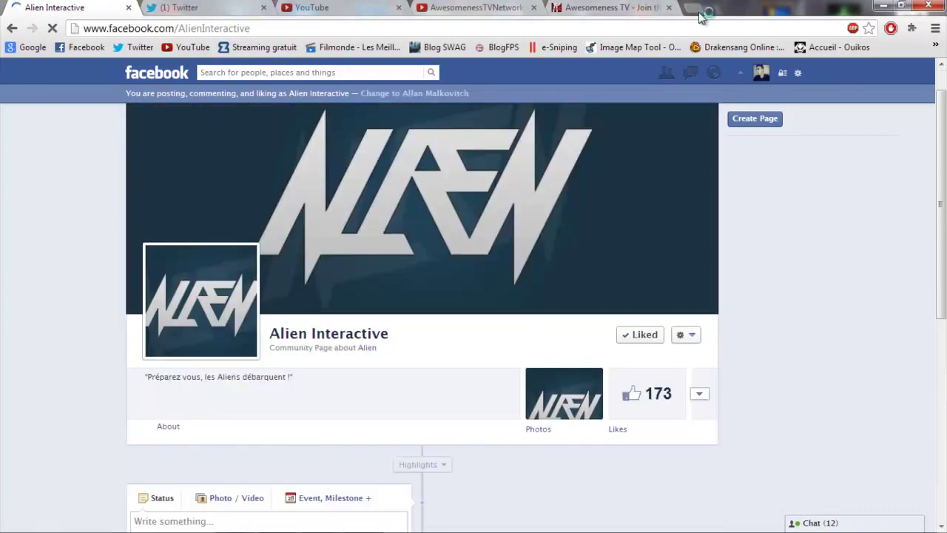
# In a new Google tab, search for 'wix' and open the Wix.com result.
pyautogui.click(701, 13)
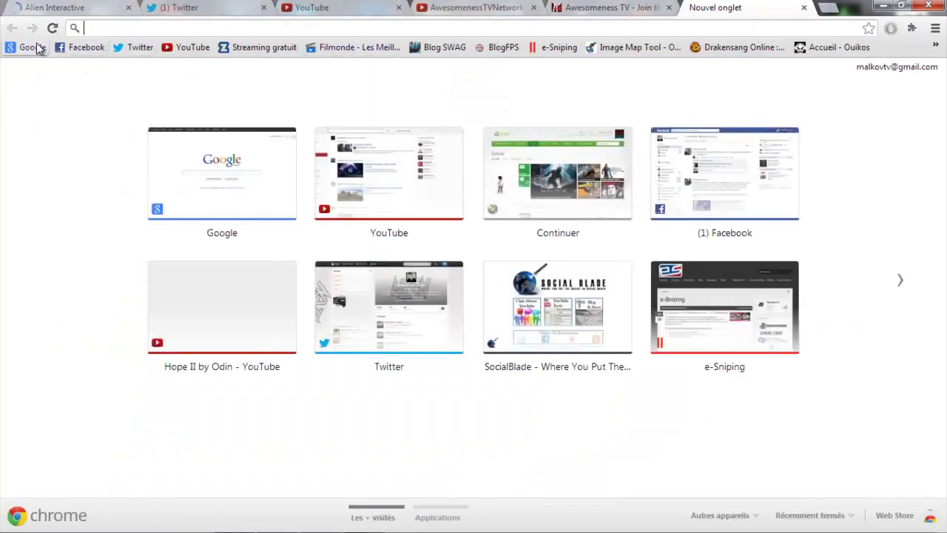
pyautogui.click(82, 9)
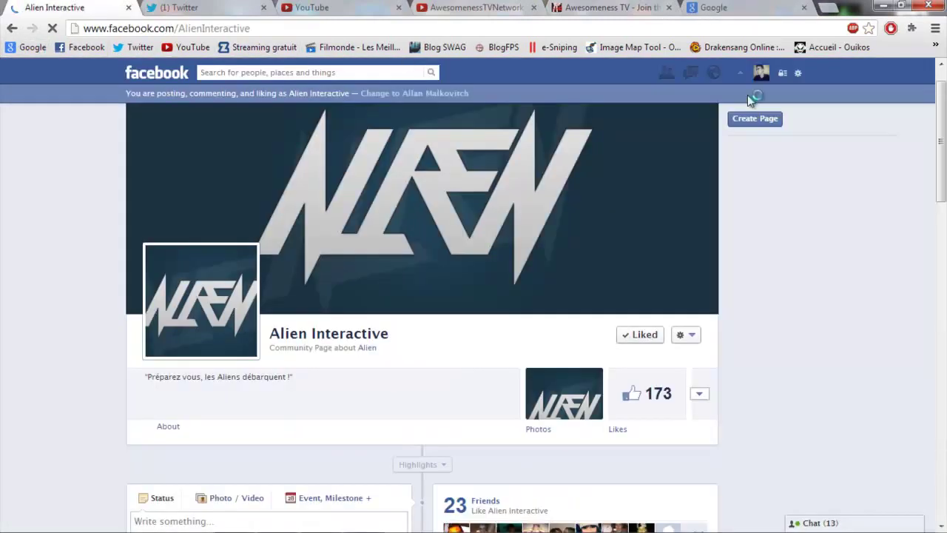
pyautogui.click(774, 16)
pyautogui.write('wi')
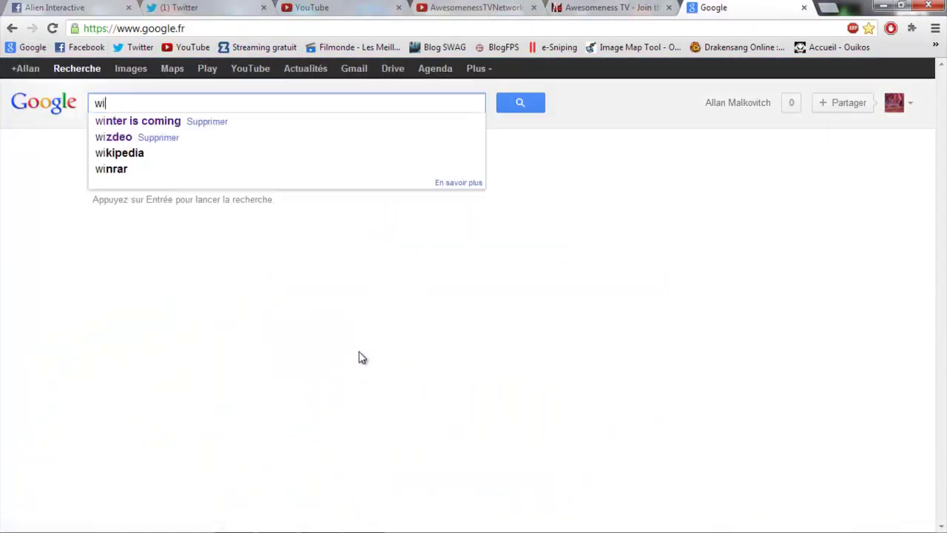
pyautogui.write('x')
pyautogui.press('Return')
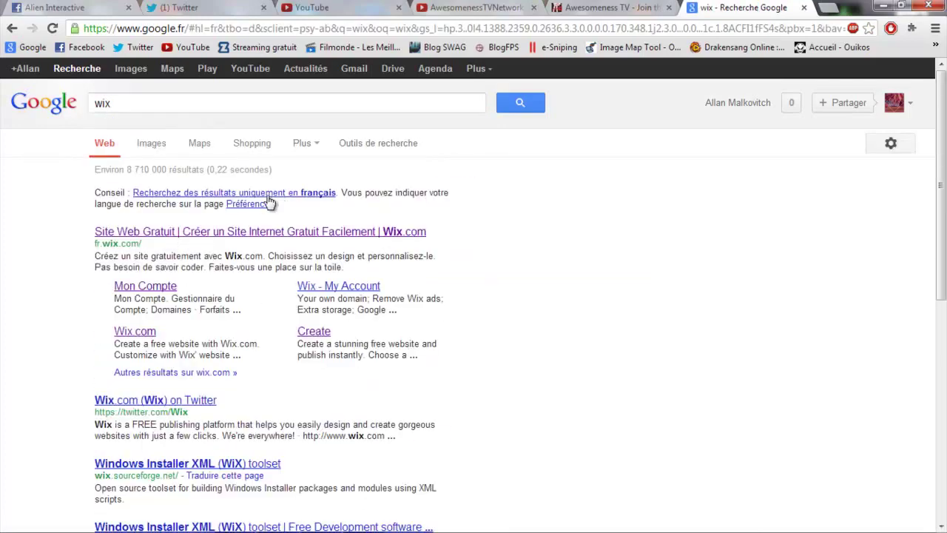
pyautogui.click(244, 233)
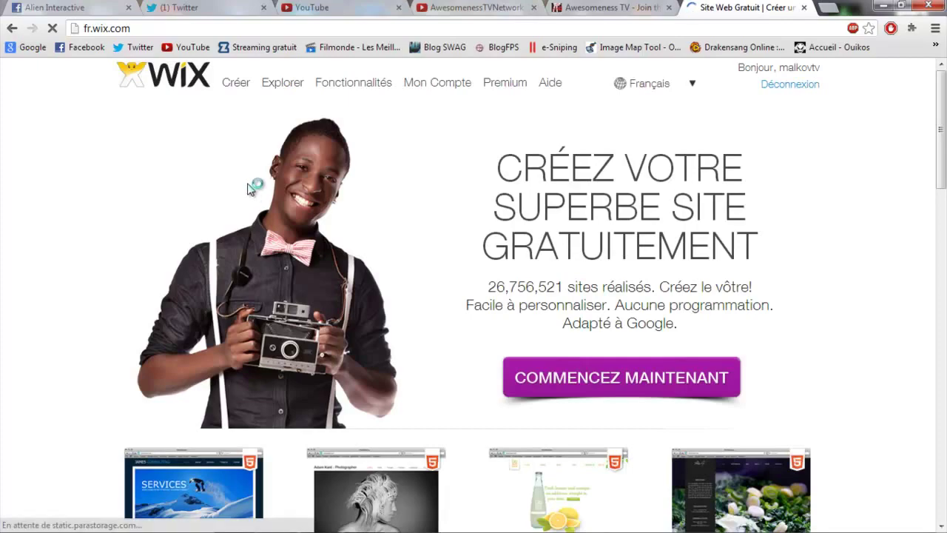
# Scroll through the Wix homepage, then go back to the Google homepage.
pyautogui.scroll(-5, 250, 189)
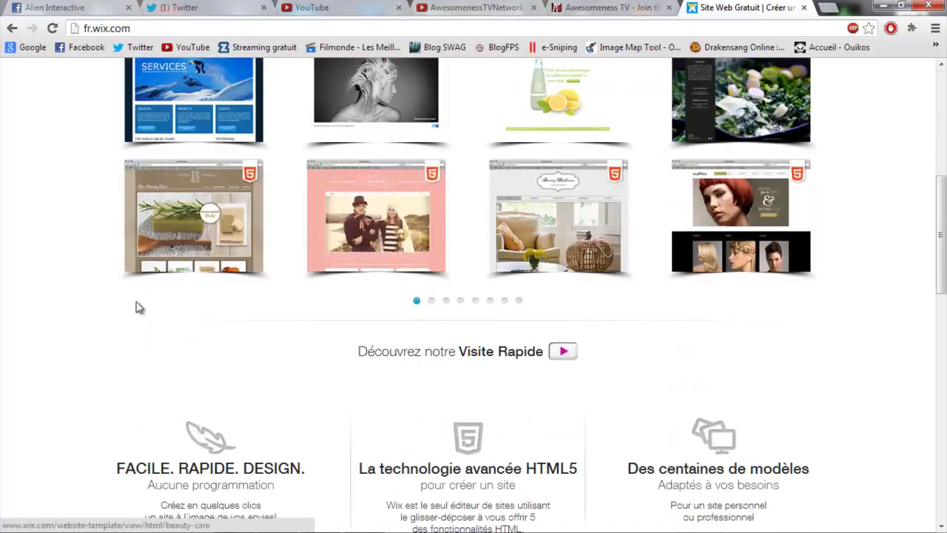
pyautogui.scroll(-3, 137, 307)
pyautogui.scroll(5, 141, 311)
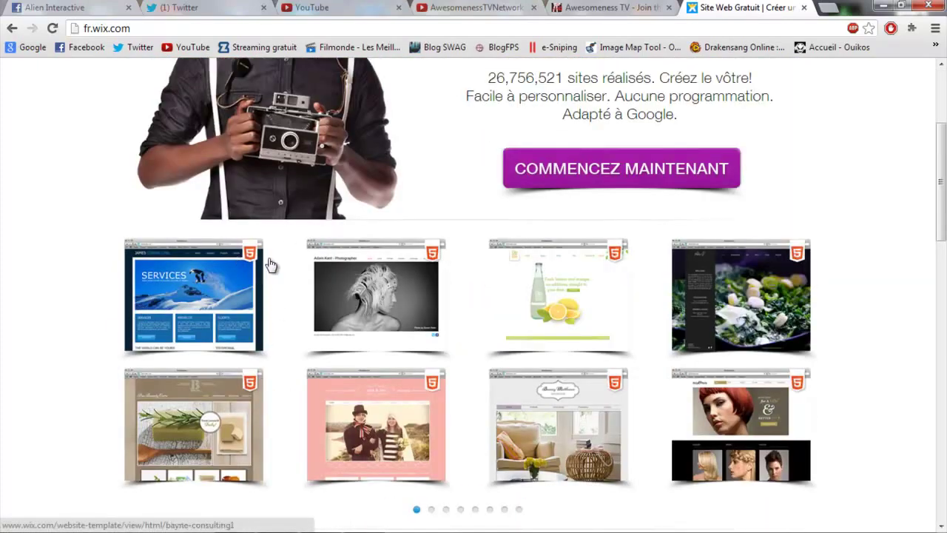
pyautogui.scroll(3, 274, 251)
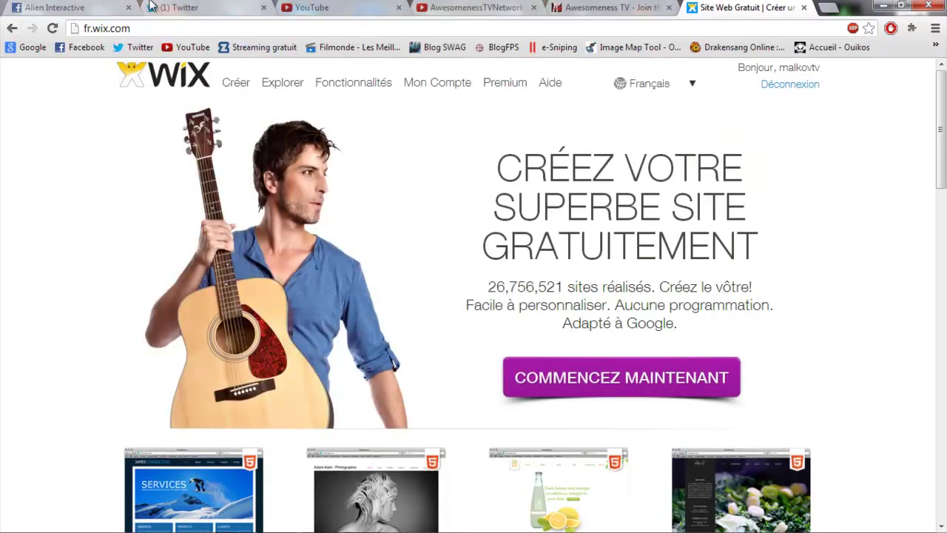
pyautogui.click(12, 28)
pyautogui.scroll(-5, 300, 107)
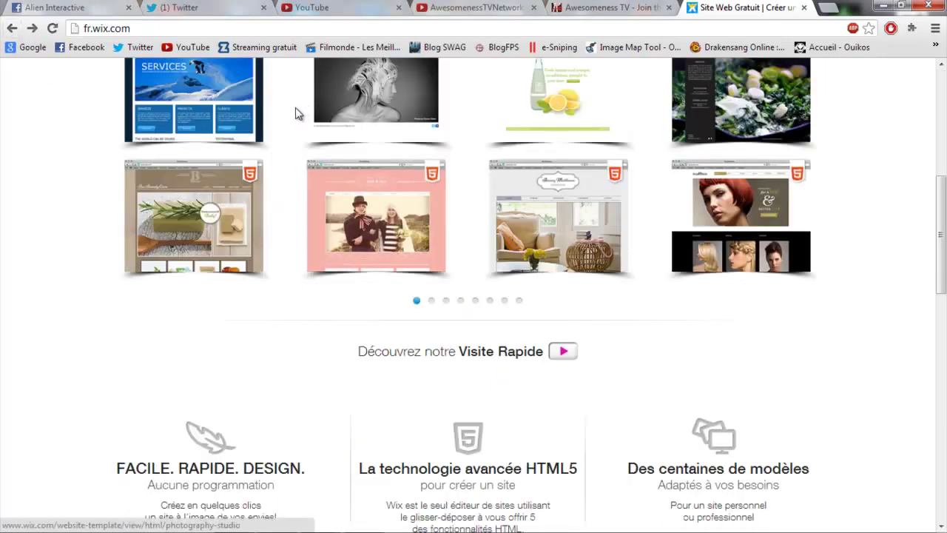
pyautogui.scroll(3, 205, 239)
pyautogui.click(12, 29)
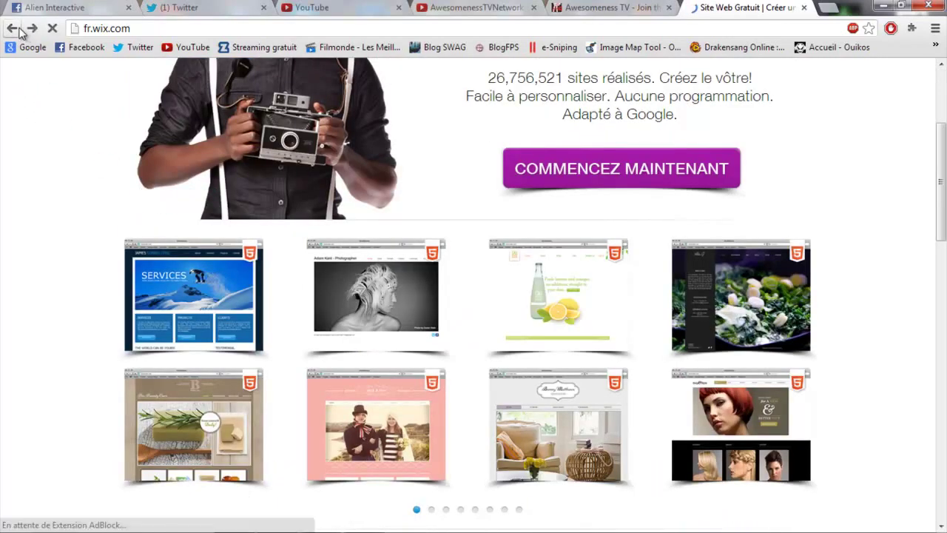
pyautogui.click(12, 28)
pyautogui.click(12, 28)
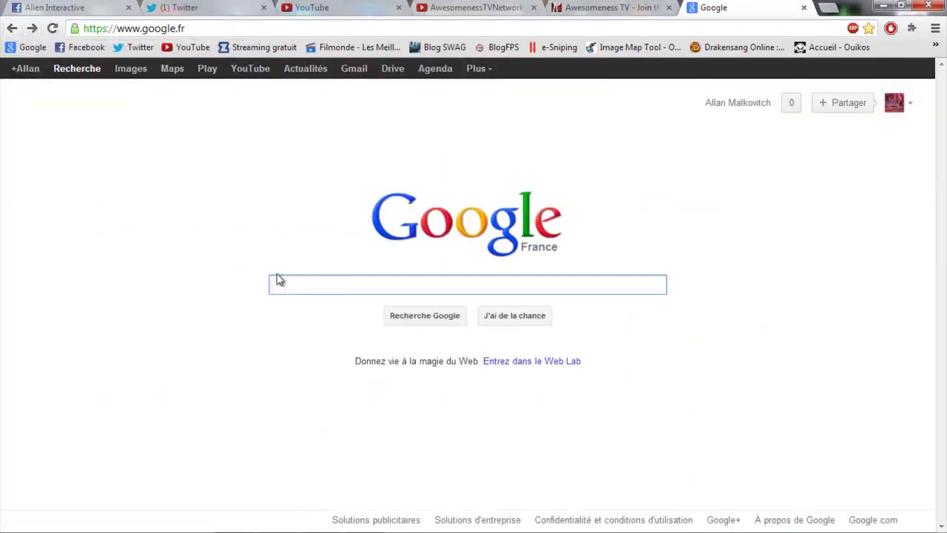
# Search Google for 'wordpress' and scroll through the fr.wordpress.com site.
pyautogui.write('wordpre')
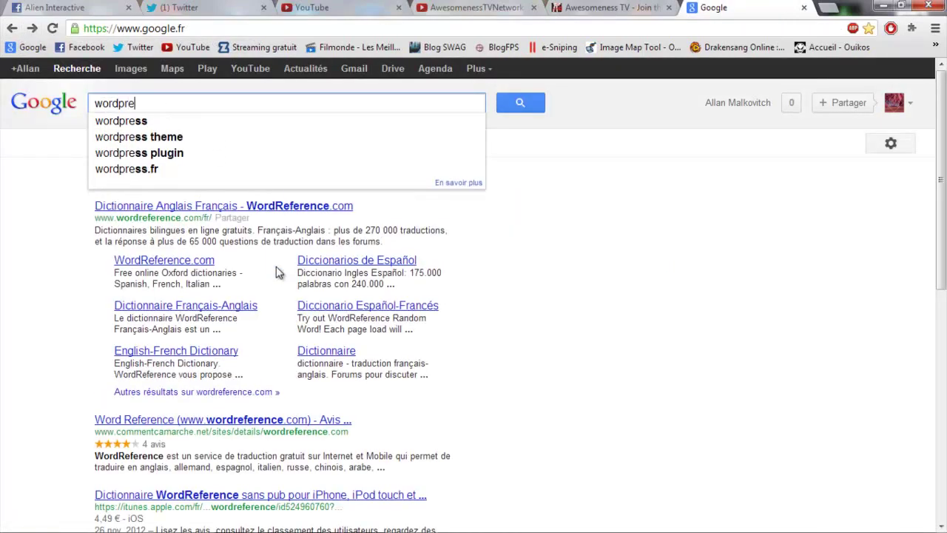
pyautogui.write('ss')
pyautogui.press('Return')
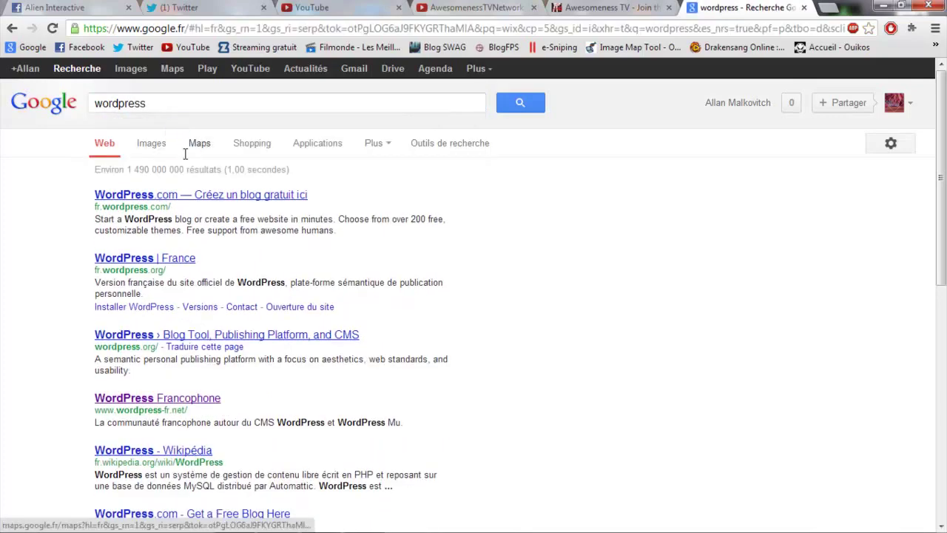
pyautogui.click(229, 196)
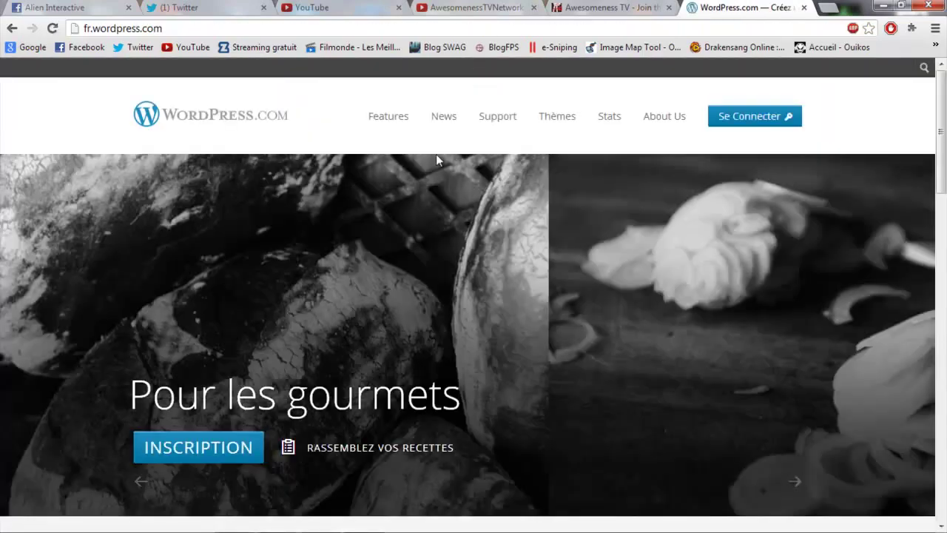
pyautogui.scroll(-3, 436, 155)
pyautogui.scroll(-5, 399, 157)
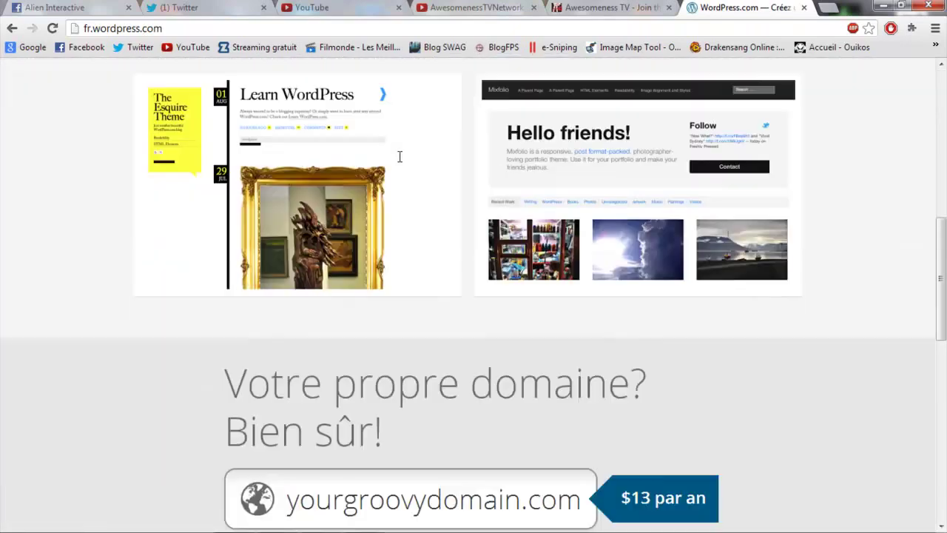
# Search Google for 'epsylon' from the address bar suggestions.
pyautogui.click(407, 32)
pyautogui.write('esp')
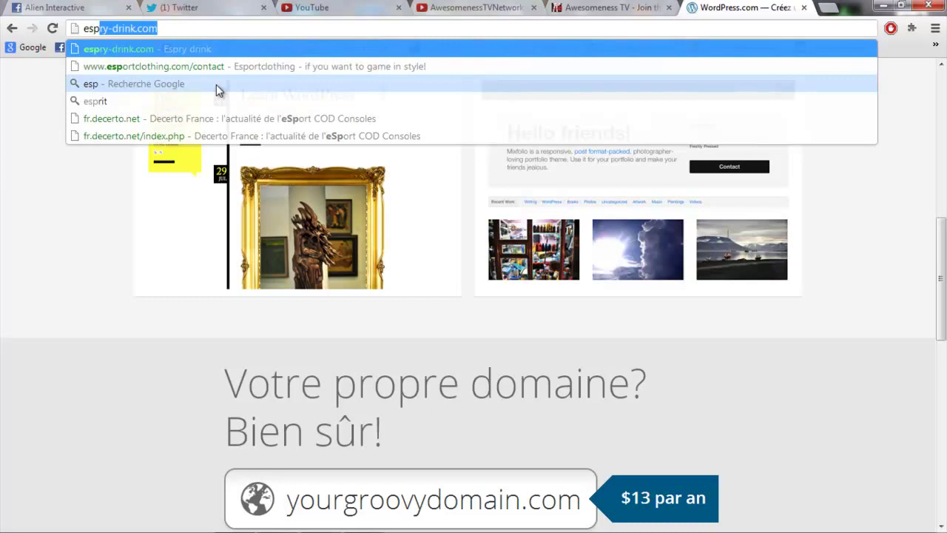
pyautogui.write('sy')
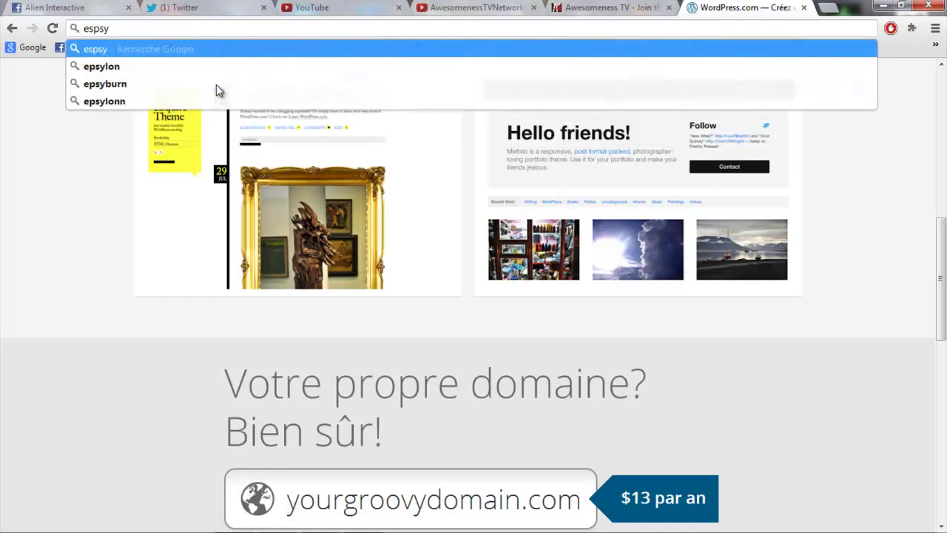
pyautogui.click(178, 68)
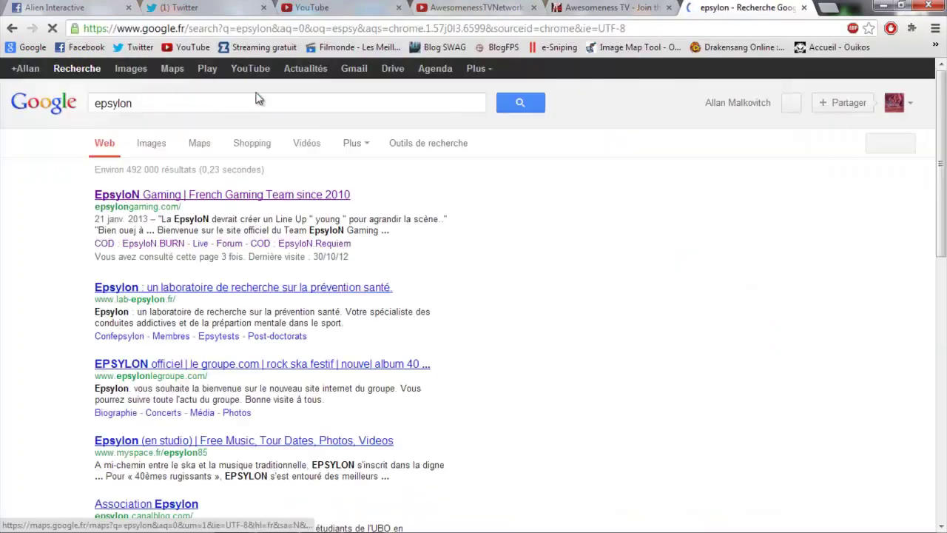
# Open the EpsyloN Gaming site, scroll through it, and close its tab.
pyautogui.click(260, 197)
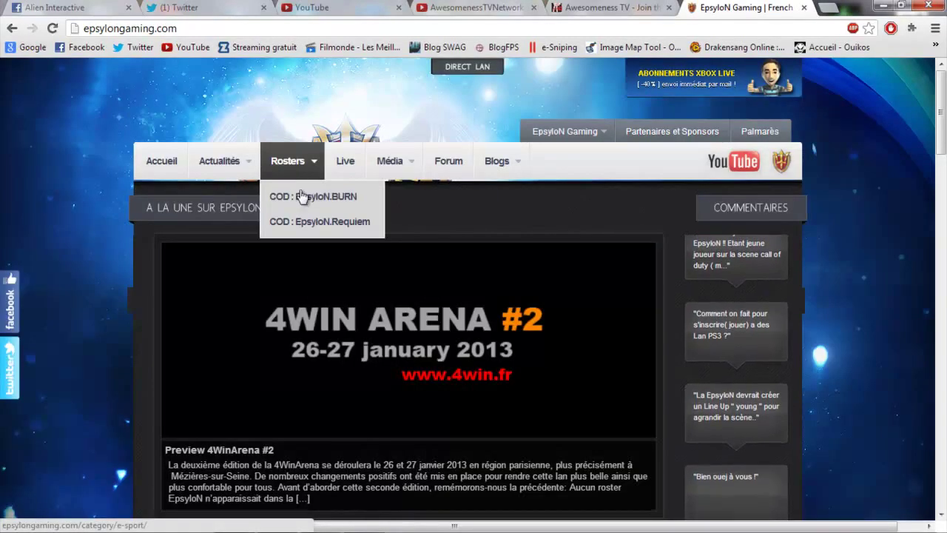
pyautogui.scroll(-3, 273, 207)
pyautogui.scroll(-2, 222, 236)
pyautogui.scroll(-4, 192, 258)
pyautogui.scroll(-3, 191, 252)
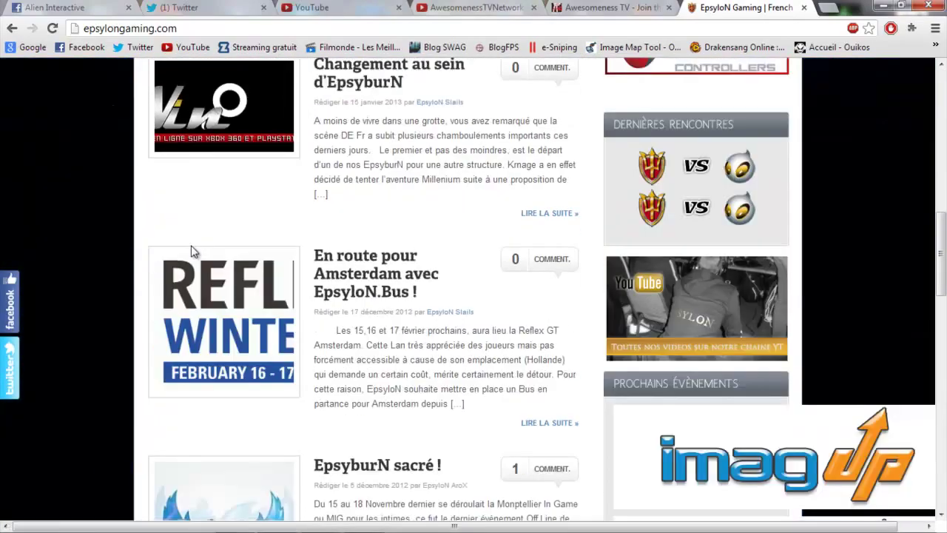
pyautogui.scroll(1, 190, 251)
pyautogui.scroll(2, 191, 252)
pyautogui.scroll(2, 190, 252)
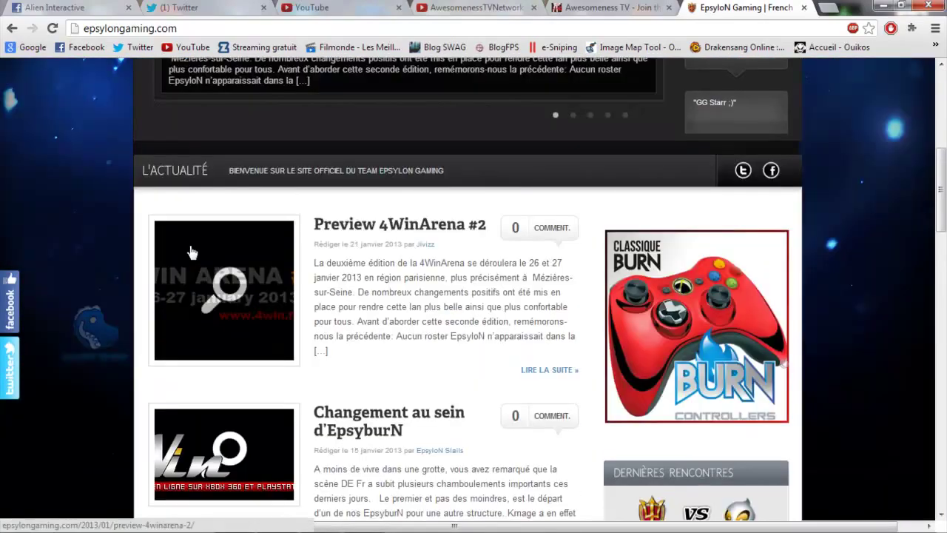
pyautogui.scroll(3, 438, 282)
pyautogui.scroll(3, 439, 283)
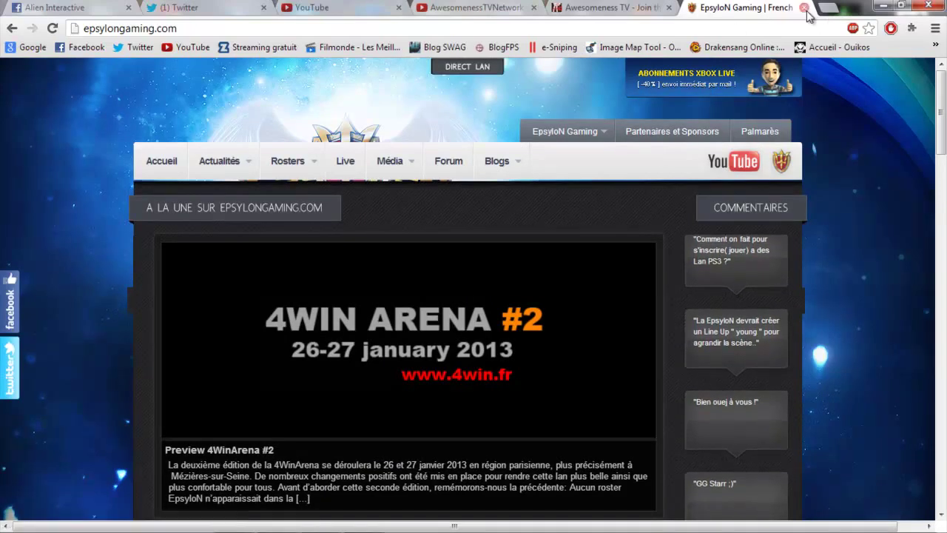
pyautogui.click(803, 8)
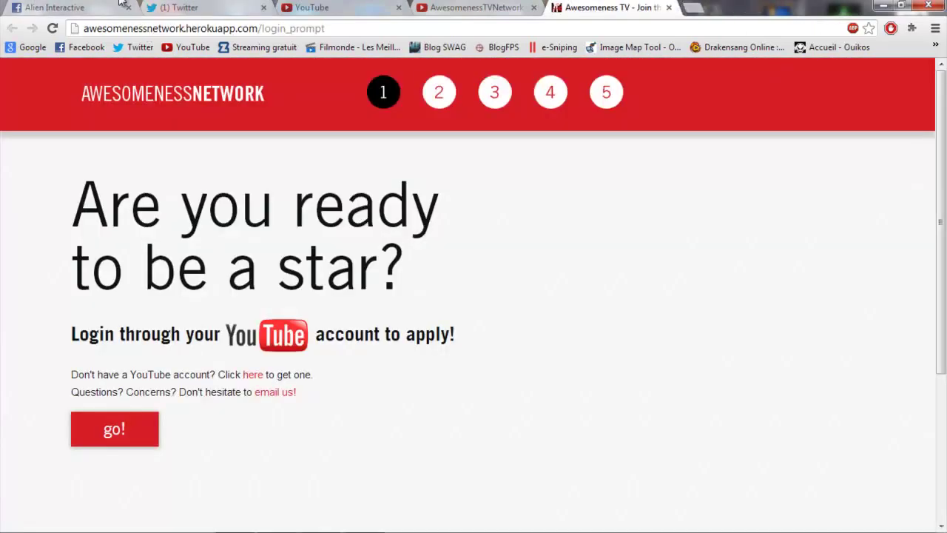
# Open the Facebook News Feed, then show new tweets on Twitter and return to the Twitter home.
pyautogui.click(82, 7)
pyautogui.click(159, 77)
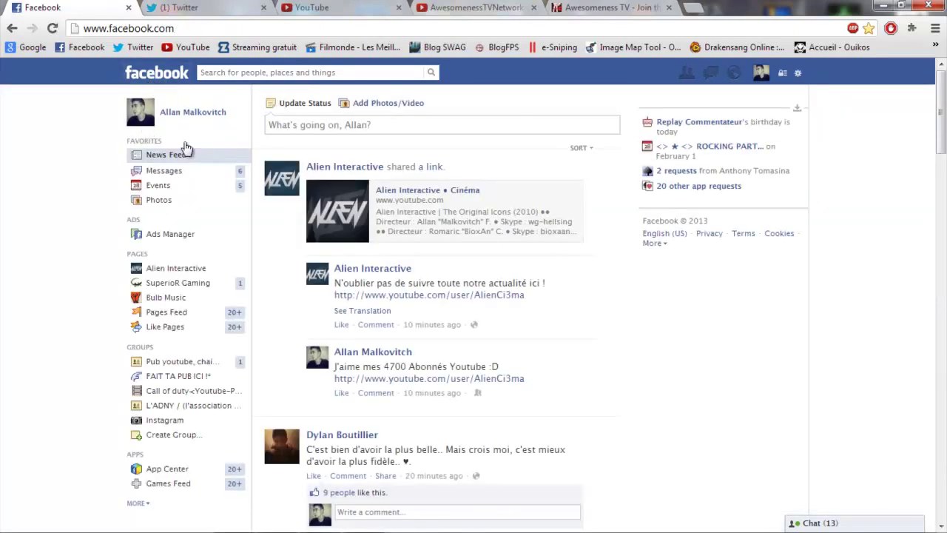
pyautogui.click(199, 8)
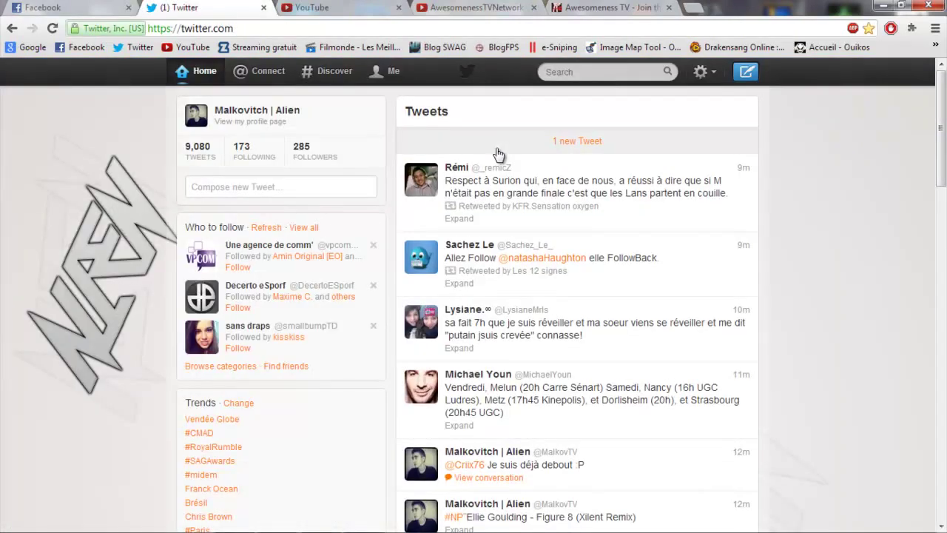
pyautogui.click(494, 147)
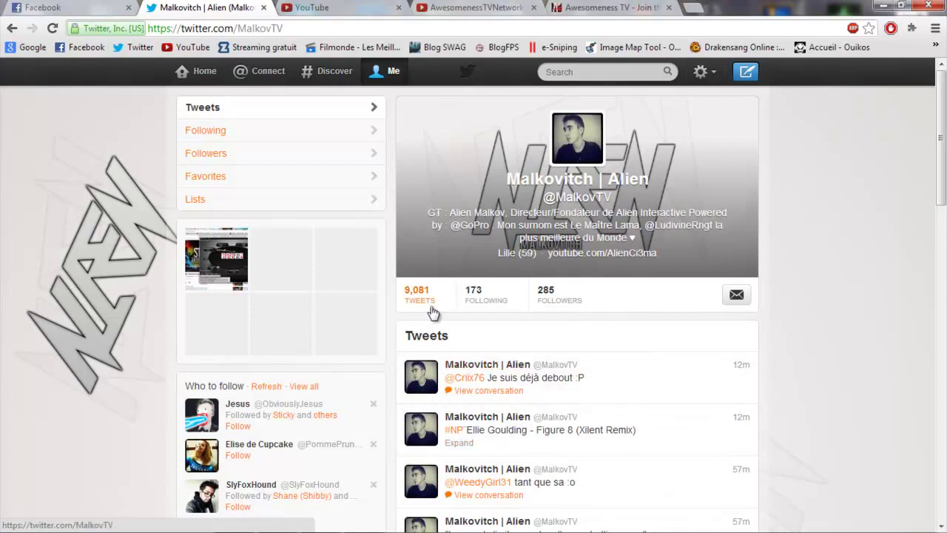
pyautogui.moveTo(551, 199)
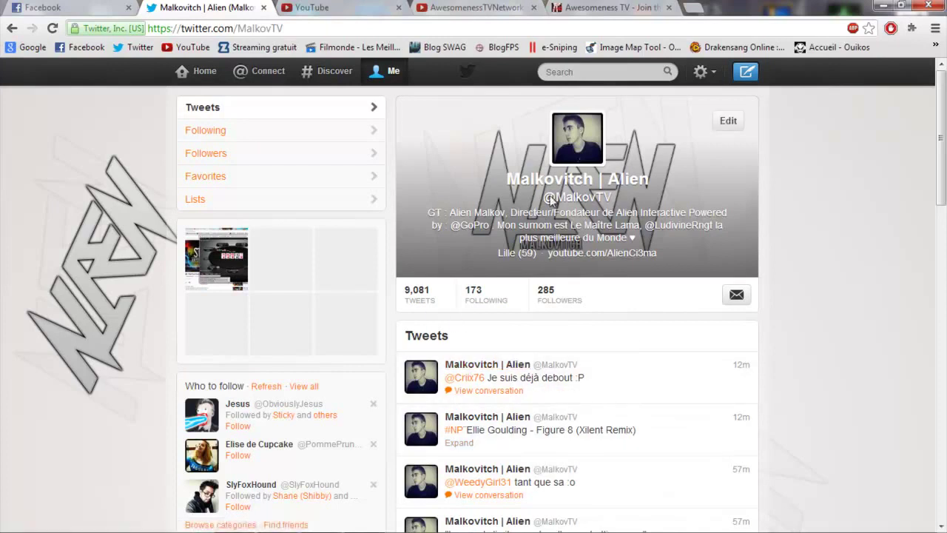
pyautogui.click(201, 71)
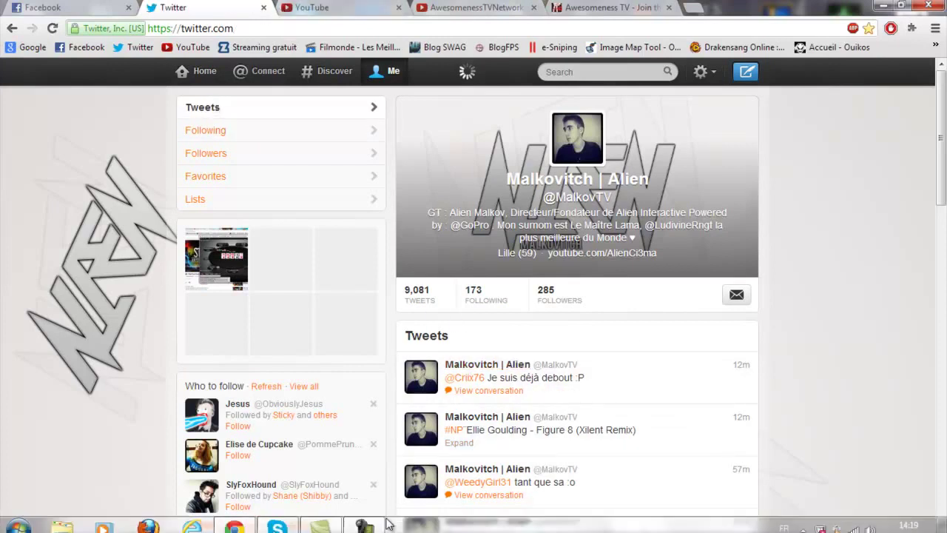
# Switch to YouTube and open your own channel (Ma chaîne) from the account menu.
pyautogui.hotkey('ctrl', 'Tab')
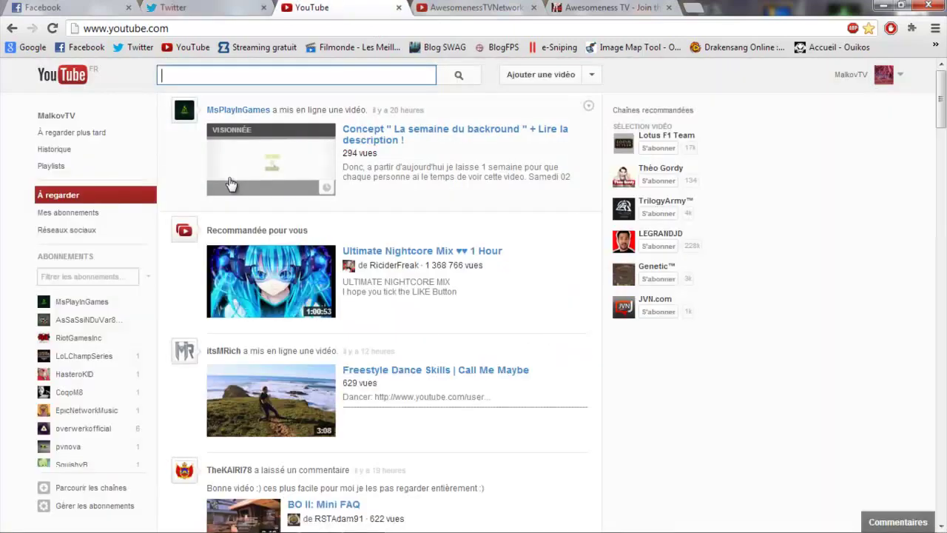
pyautogui.click(80, 83)
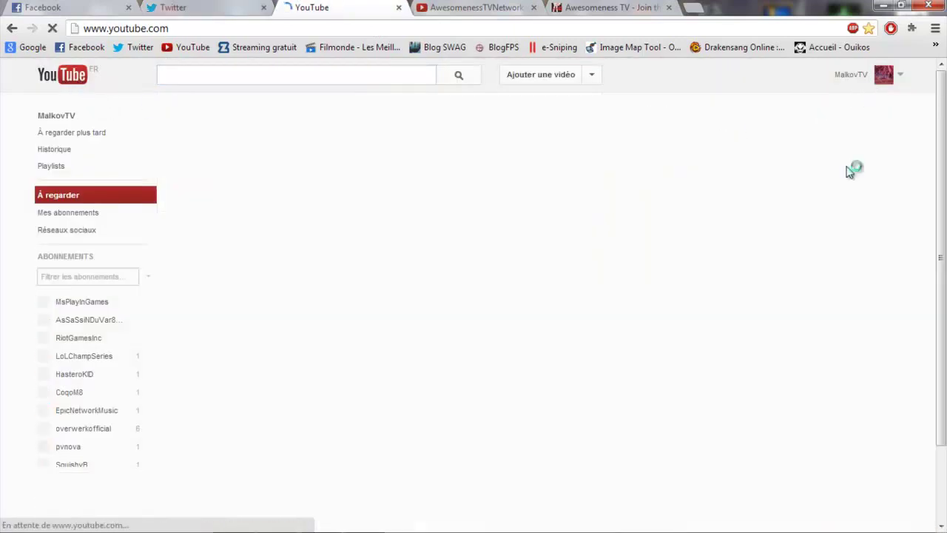
pyautogui.click(883, 74)
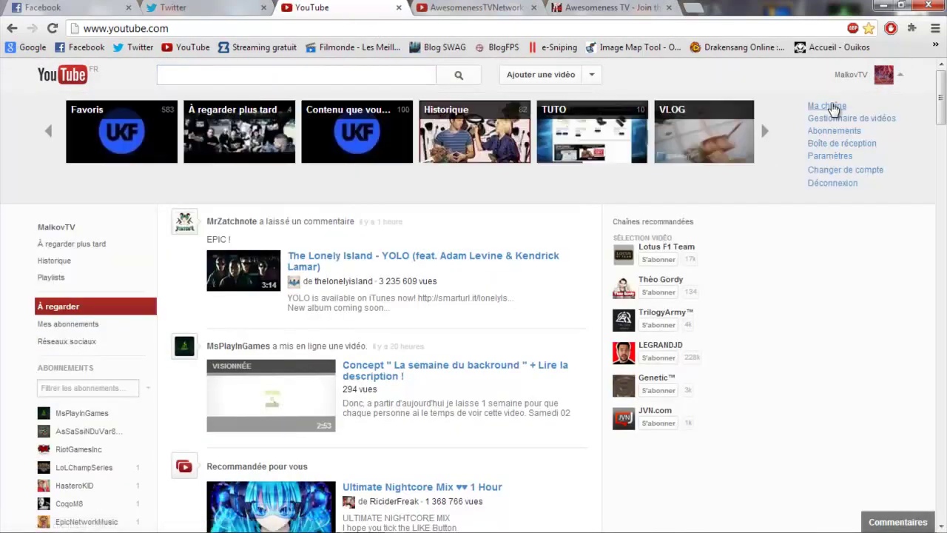
pyautogui.click(833, 109)
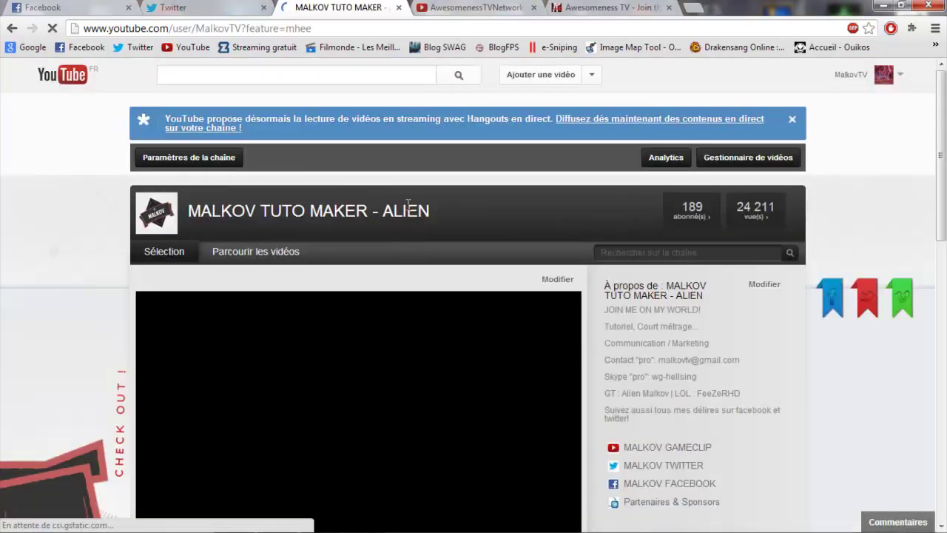
# Scroll the channel page and open the ALIEN TV - Communauté & eSport ! partner channel.
pyautogui.scroll(-3, 392, 251)
pyautogui.scroll(1, 118, 315)
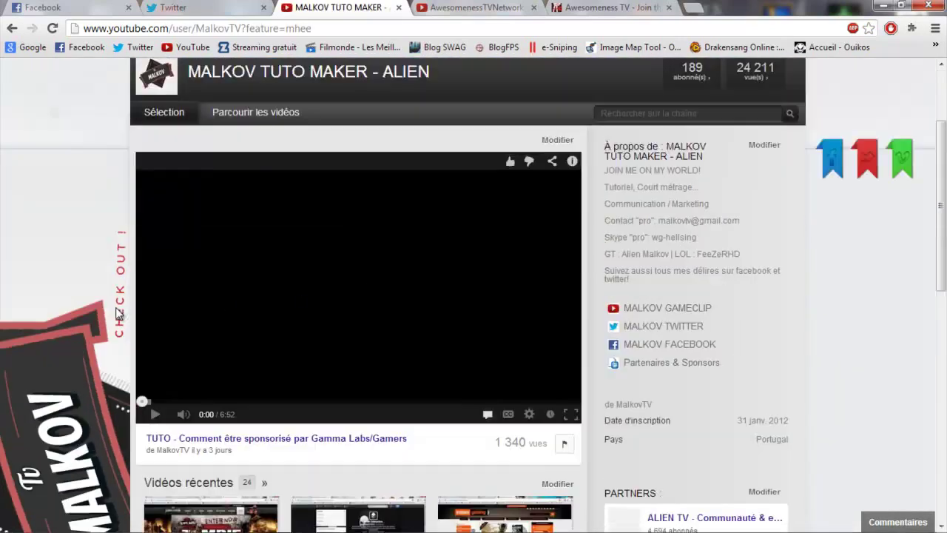
pyautogui.scroll(2, 118, 314)
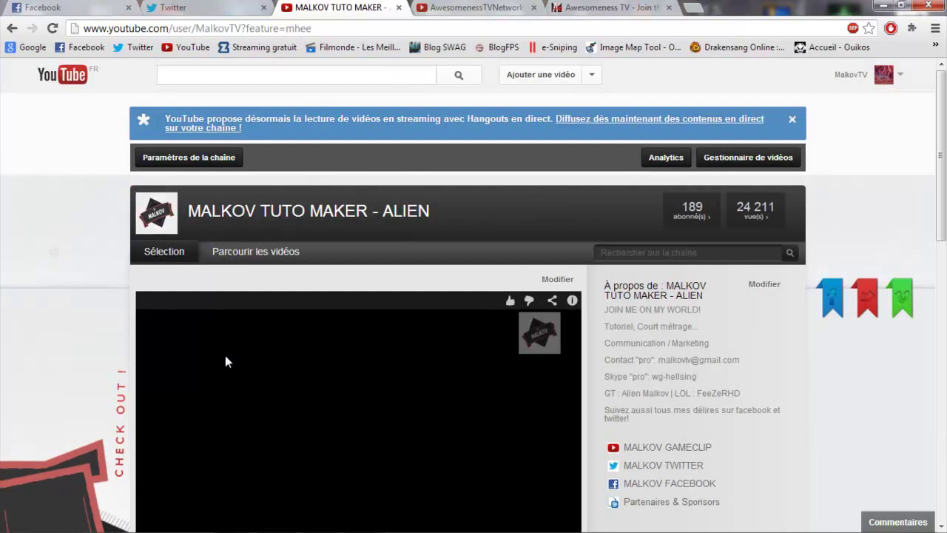
pyautogui.scroll(-2, 639, 248)
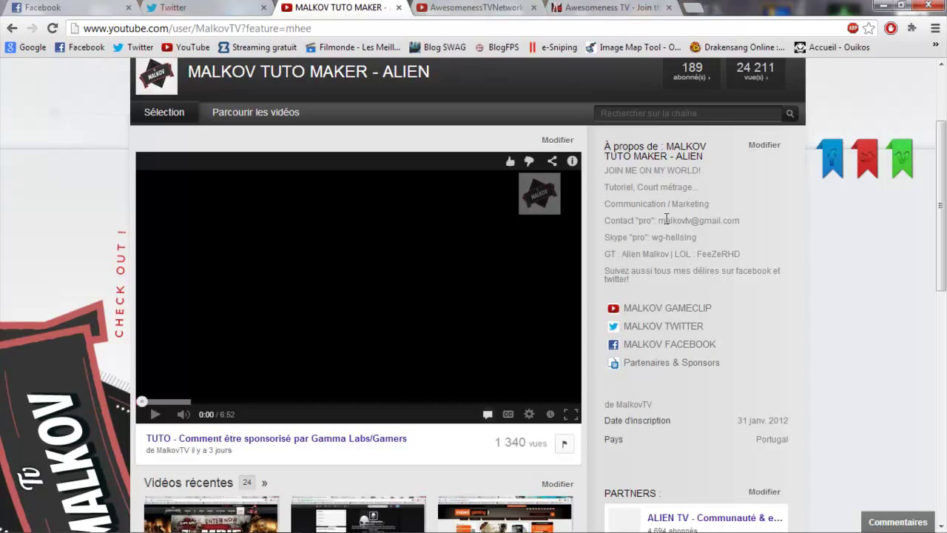
pyautogui.scroll(-4, 666, 219)
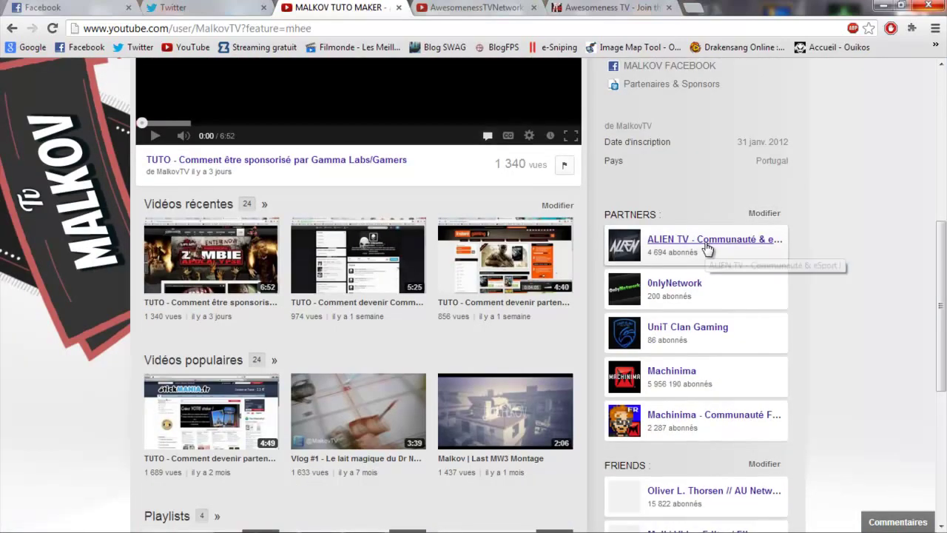
pyautogui.click(651, 244)
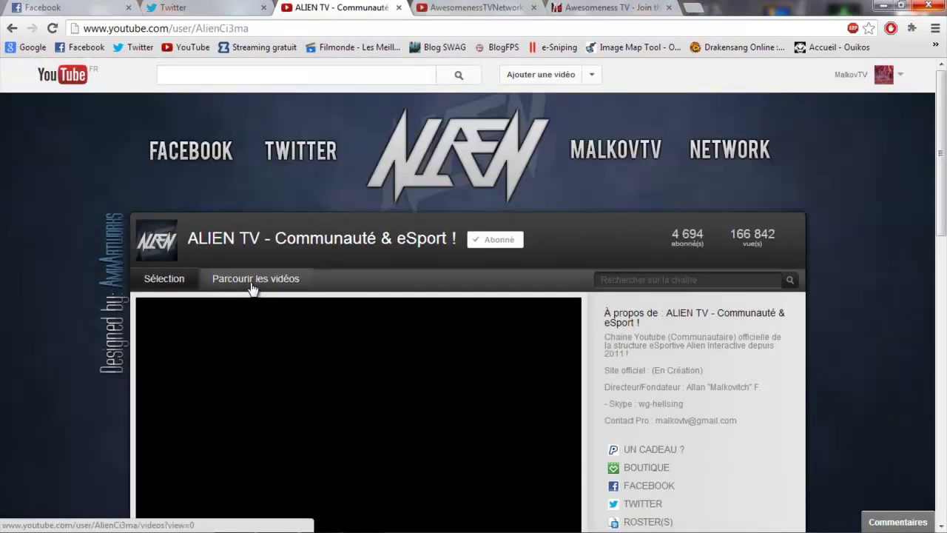
pyautogui.scroll(-1, 252, 288)
pyautogui.scroll(-1, 252, 288)
pyautogui.scroll(2, 42, 332)
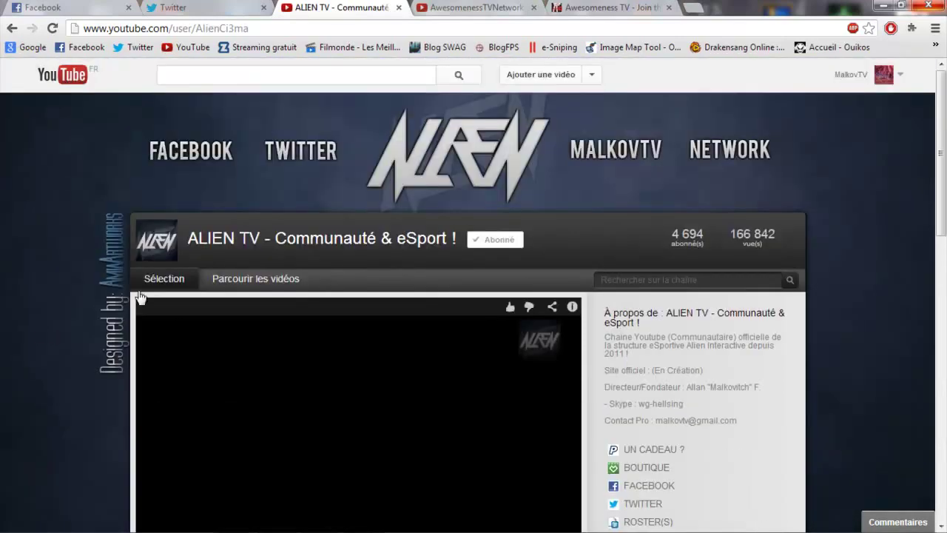
pyautogui.scroll(-1, 325, 192)
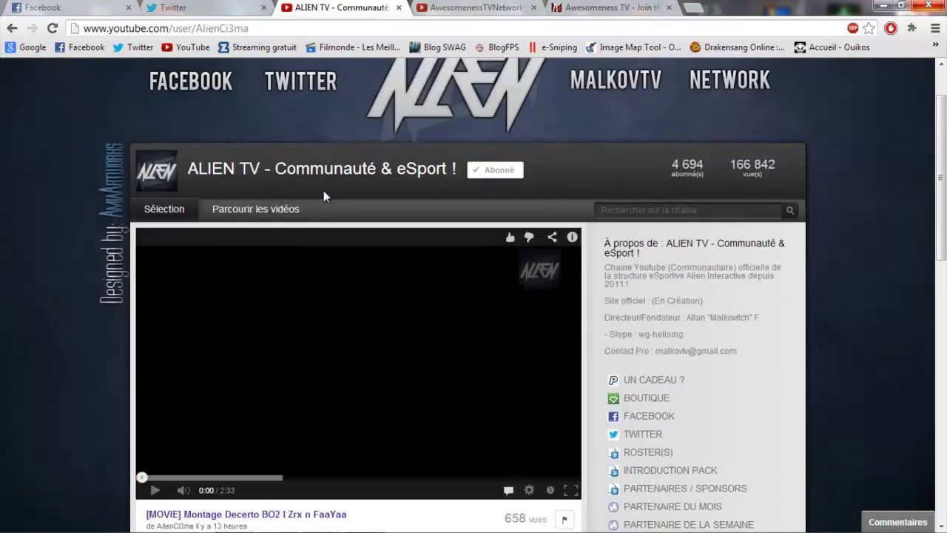
pyautogui.scroll(-1, 2, 265)
pyautogui.scroll(-4, 2, 265)
pyautogui.scroll(-3, 3, 265)
pyautogui.scroll(-2, 2, 265)
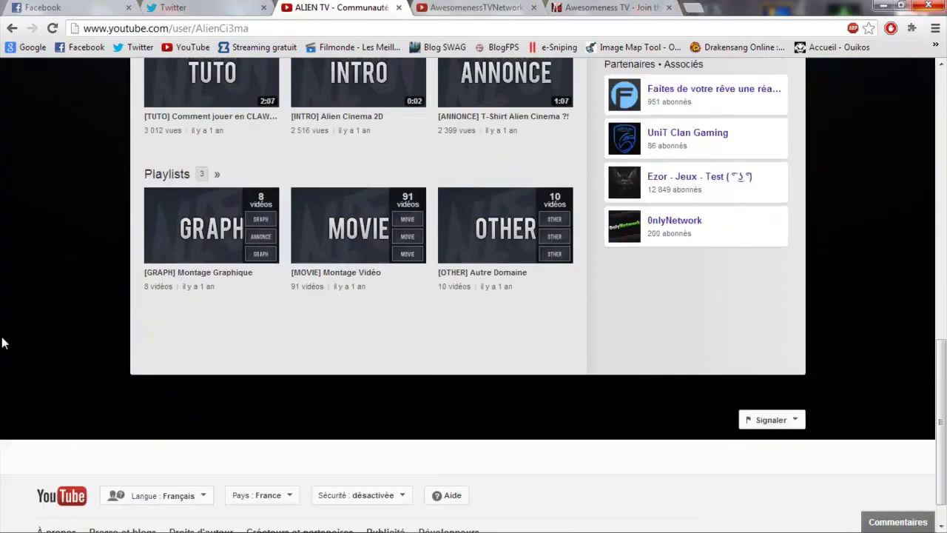
pyautogui.scroll(2, 3, 342)
pyautogui.scroll(4, 6, 296)
pyautogui.scroll(4, 8, 294)
pyautogui.scroll(2, 9, 295)
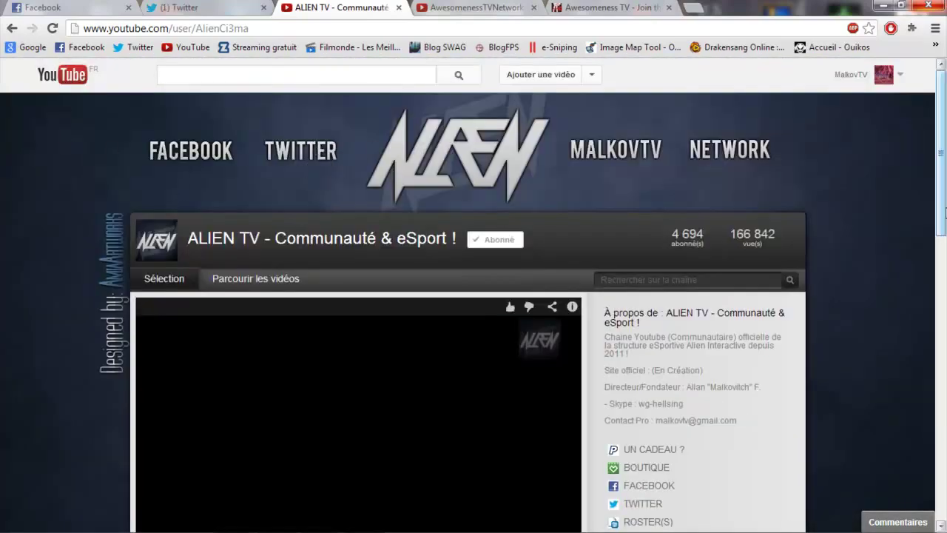
pyautogui.scroll(-3, 789, 399)
pyautogui.scroll(-4, 640, 376)
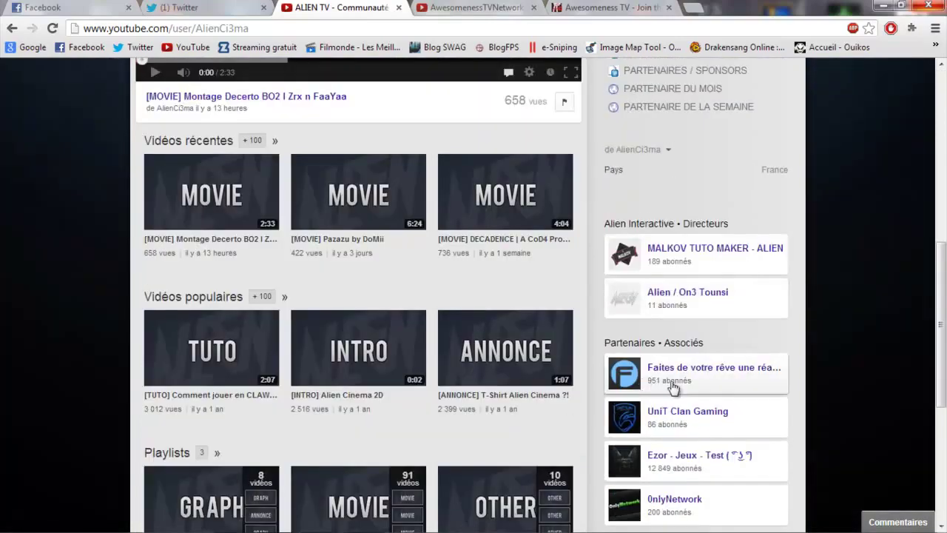
pyautogui.scroll(2, 81, 218)
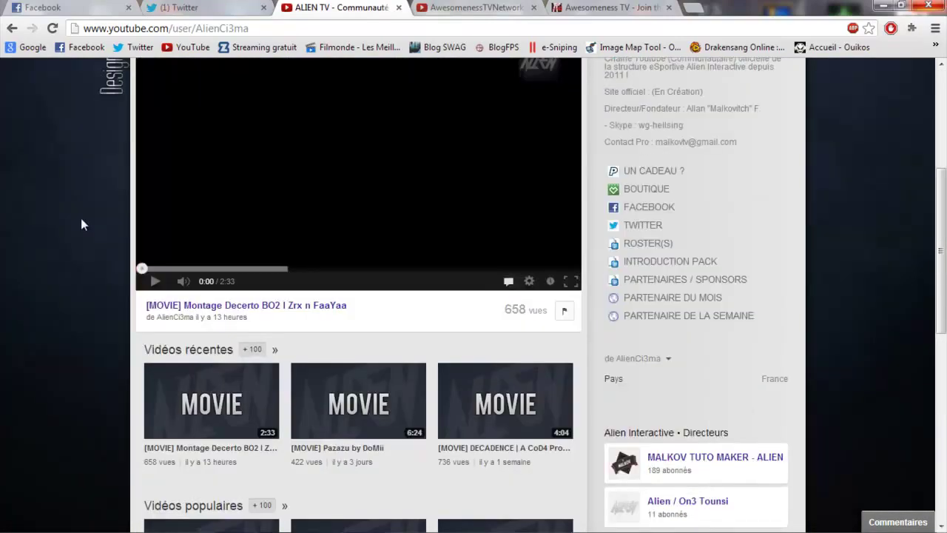
pyautogui.scroll(3, 81, 218)
pyautogui.scroll(-2, 81, 218)
pyautogui.scroll(-2, 212, 280)
pyautogui.scroll(5, 213, 279)
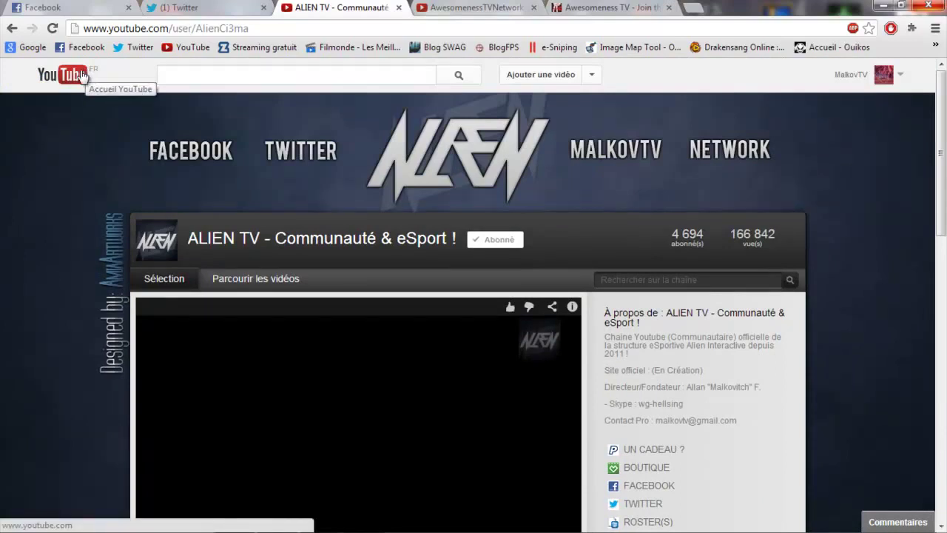
pyautogui.click(227, 6)
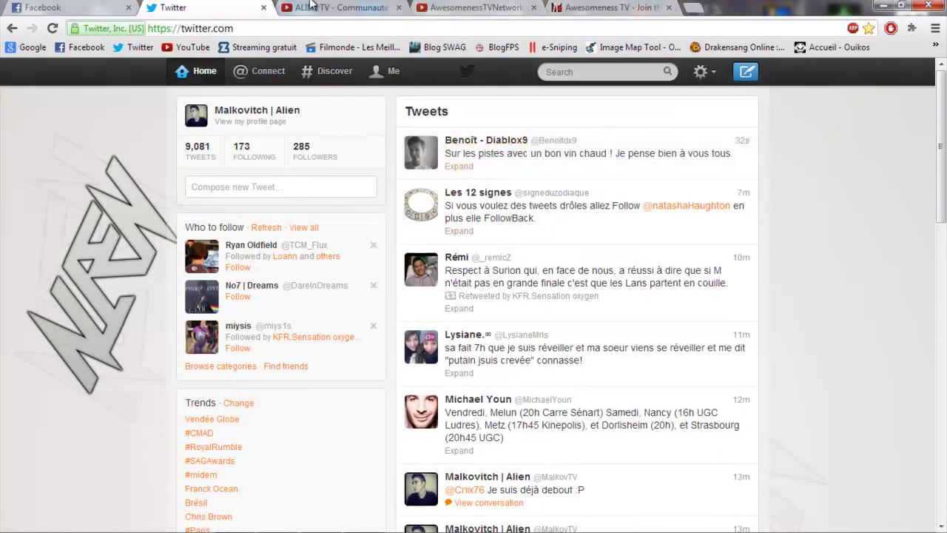
# Check the Twitter feed for new tweets, then open the YouTube home feed.
pyautogui.click(312, 6)
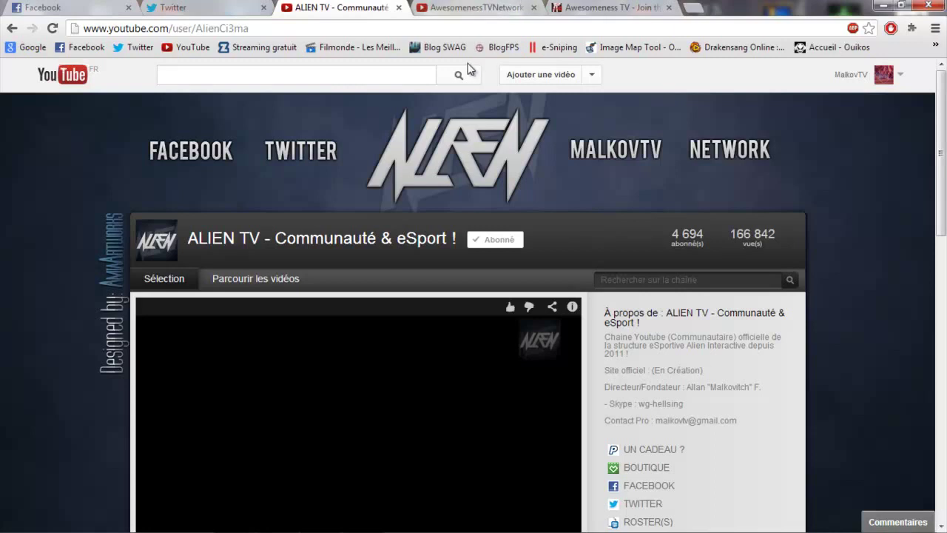
pyautogui.click(66, 74)
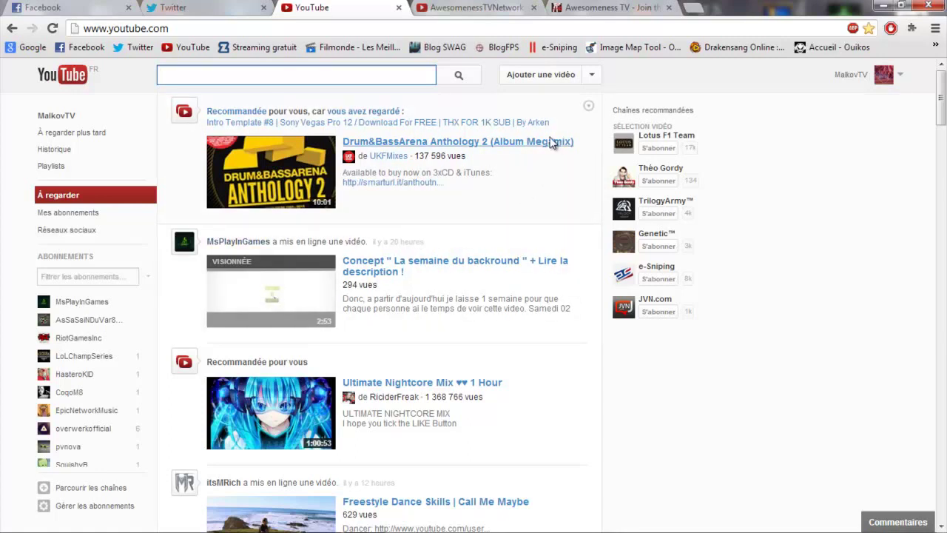
# Open twitch.tv in a new tab via 'tw', close that tab, then open the Start menu.
pyautogui.click(692, 10)
pyautogui.write('t')
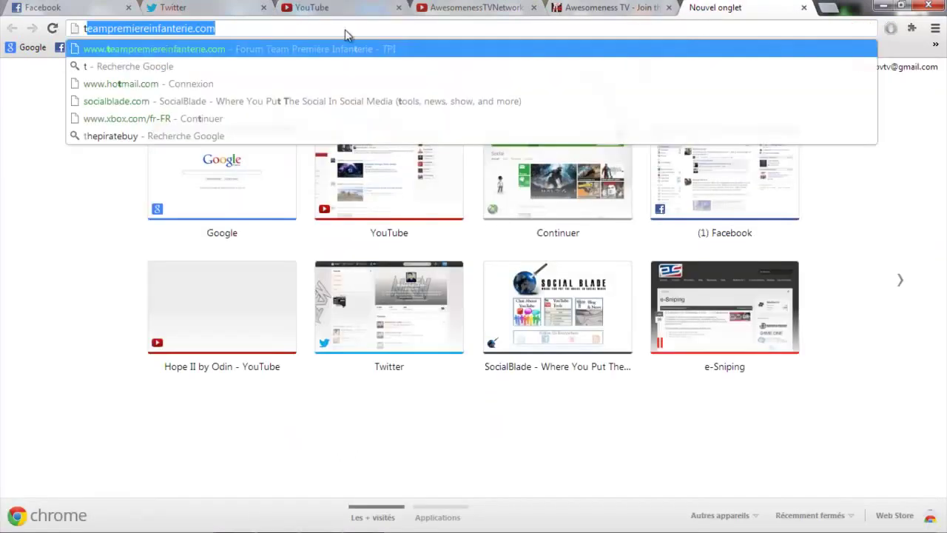
pyautogui.write('w')
pyautogui.press('Return')
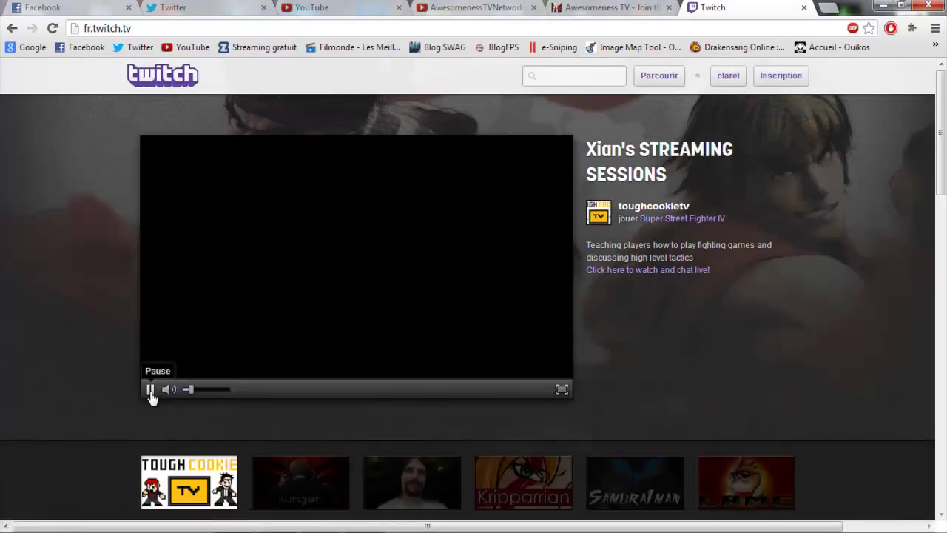
pyautogui.click(803, 7)
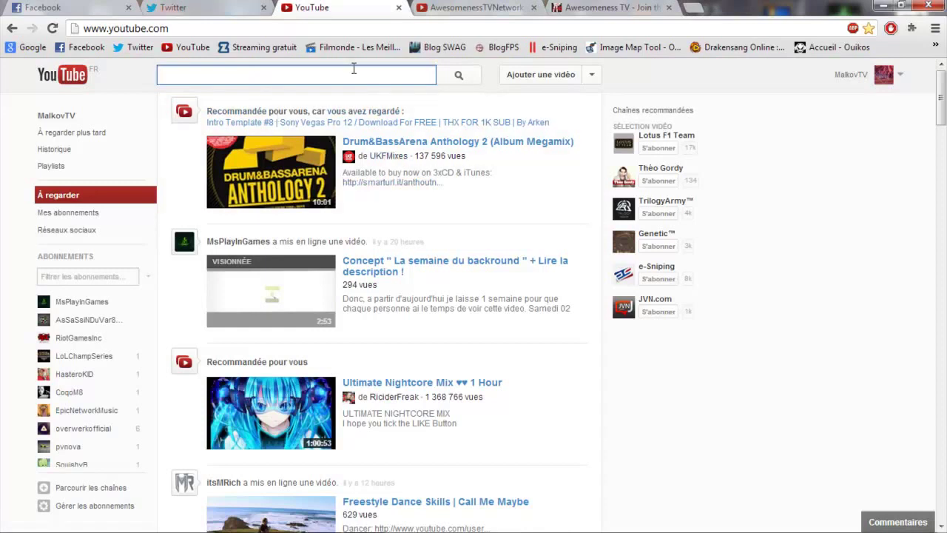
pyautogui.click(19, 519)
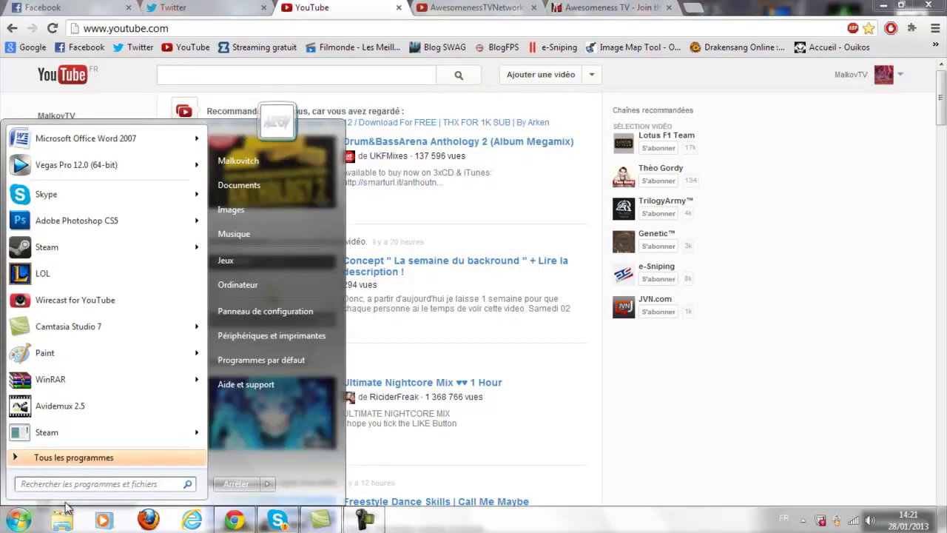
# Search the Start menu for 'bro' to find XSplit Broadcaster, then dismiss the menu.
pyautogui.write('bro')
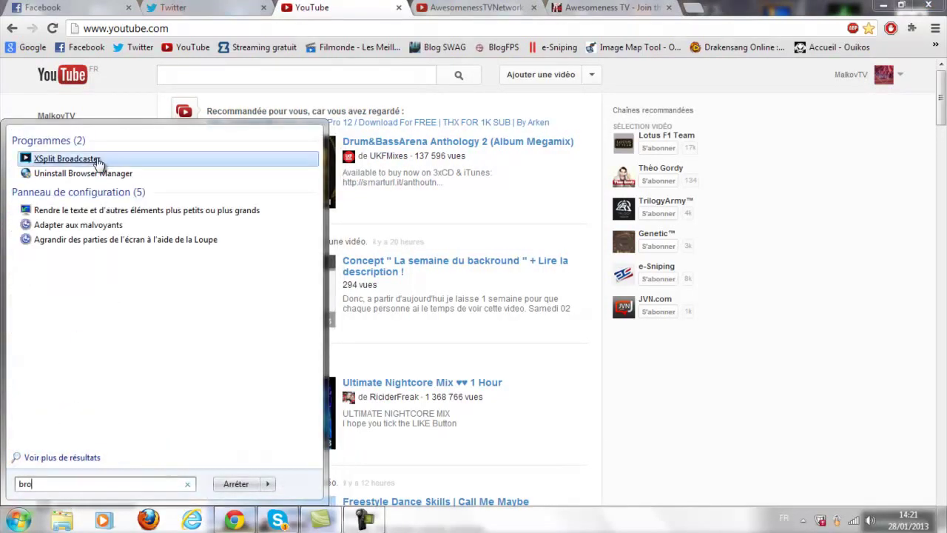
pyautogui.click(847, 216)
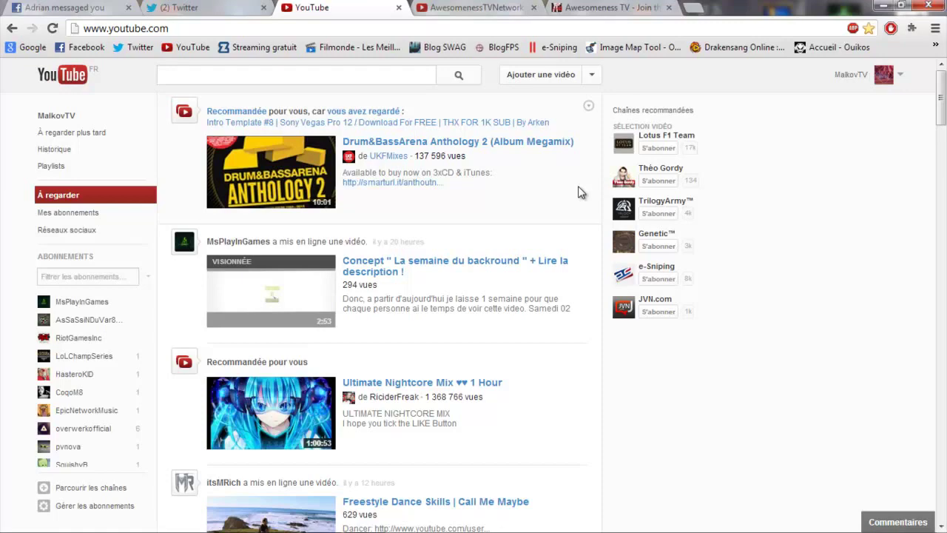
# Scroll through the AwesomenessTVNetwork channel's videos and featured channels, then bring up the 'Awesomeness TV - Join' page.
pyautogui.click(475, 8)
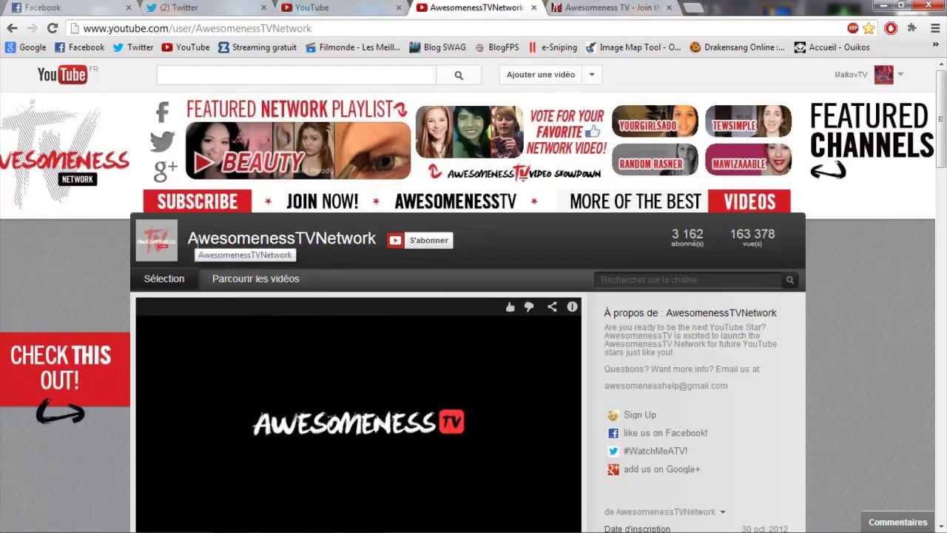
pyautogui.scroll(-2, 233, 199)
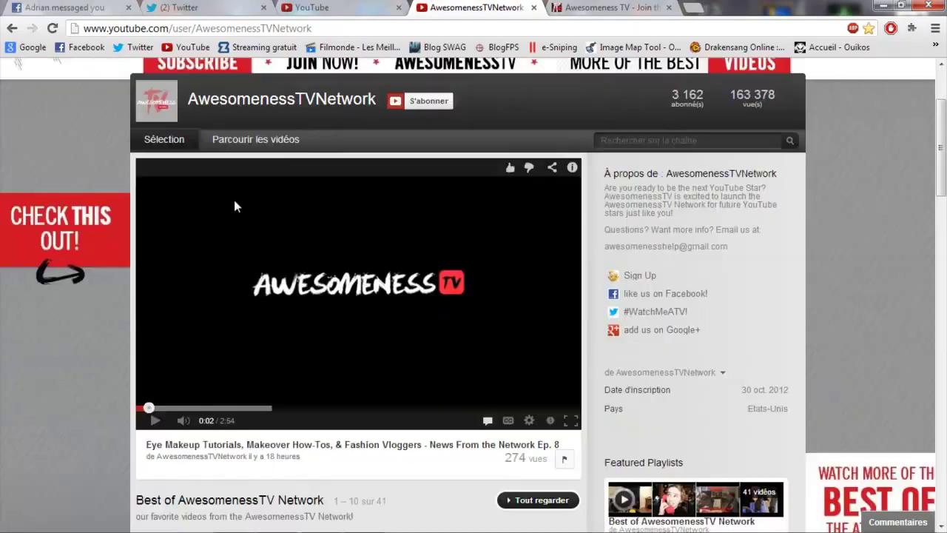
pyautogui.scroll(-1, 234, 203)
pyautogui.scroll(-6, 231, 247)
pyautogui.scroll(-5, 231, 247)
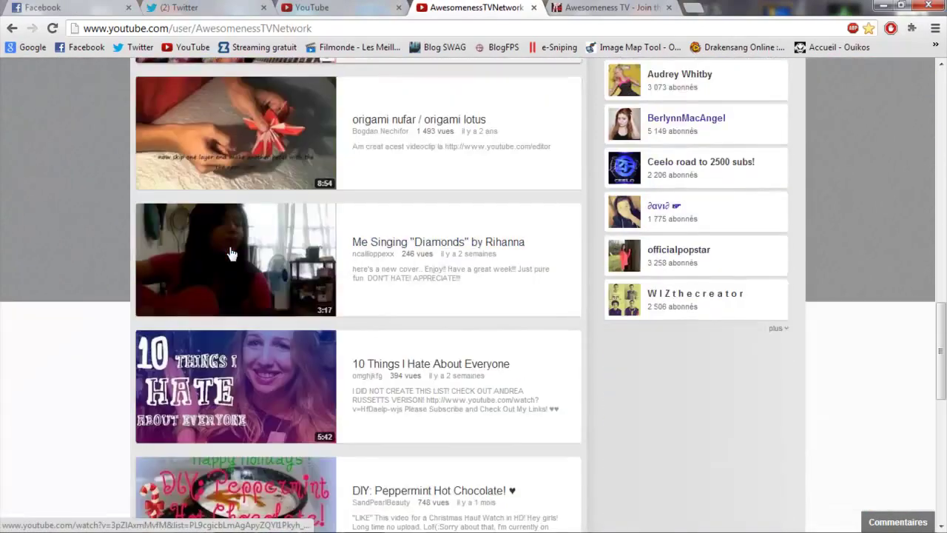
pyautogui.scroll(-1, 222, 254)
pyautogui.scroll(-2, 222, 256)
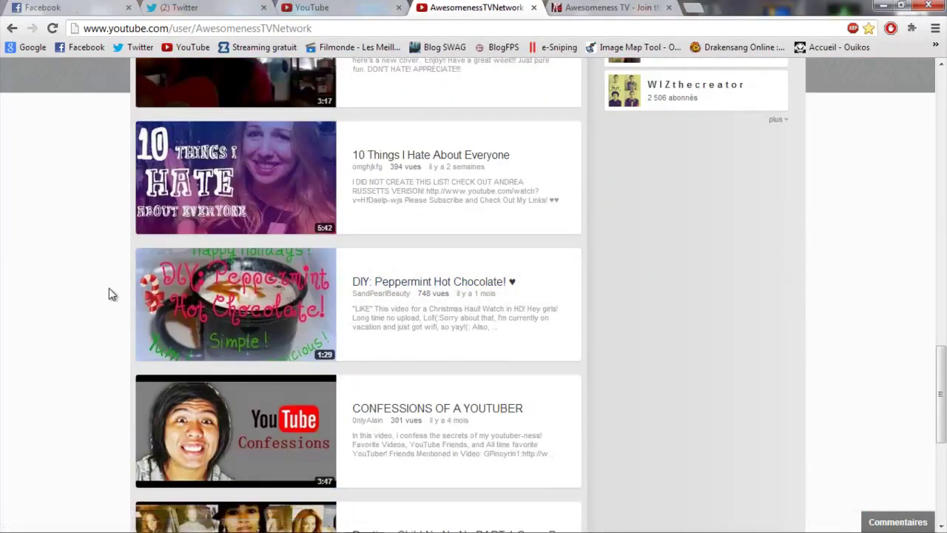
pyautogui.scroll(-3, 108, 287)
pyautogui.scroll(4, 107, 287)
pyautogui.scroll(1, 108, 283)
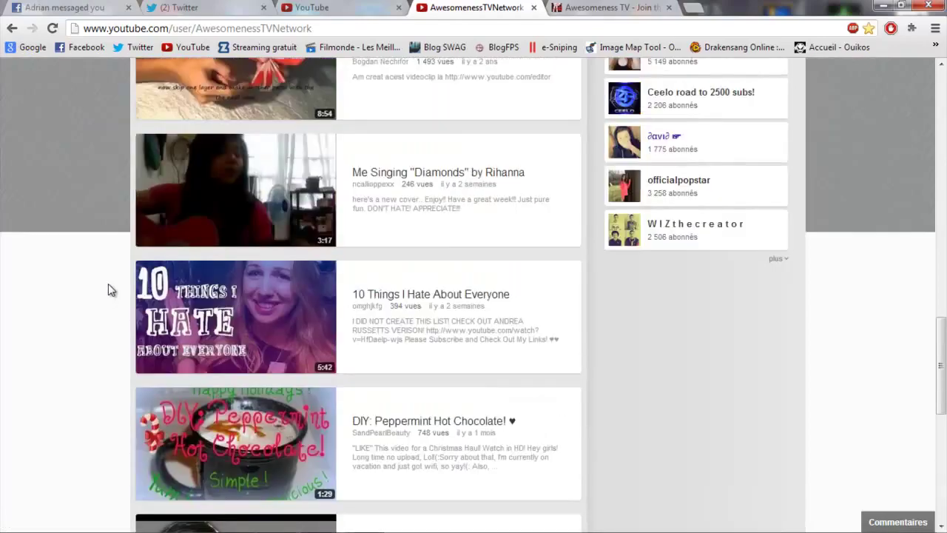
pyautogui.scroll(4, 108, 283)
pyautogui.scroll(2, 107, 287)
pyautogui.scroll(-1, 698, 312)
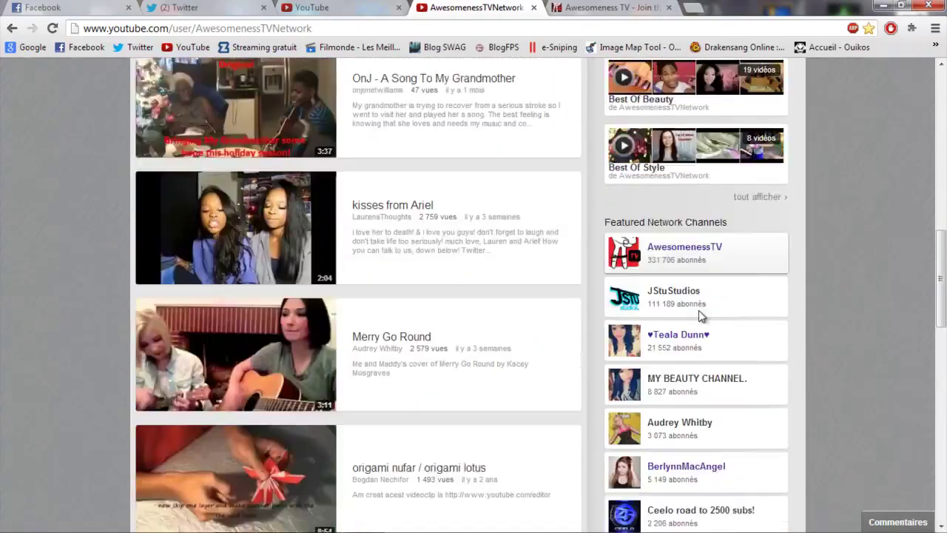
pyautogui.scroll(-1, 814, 317)
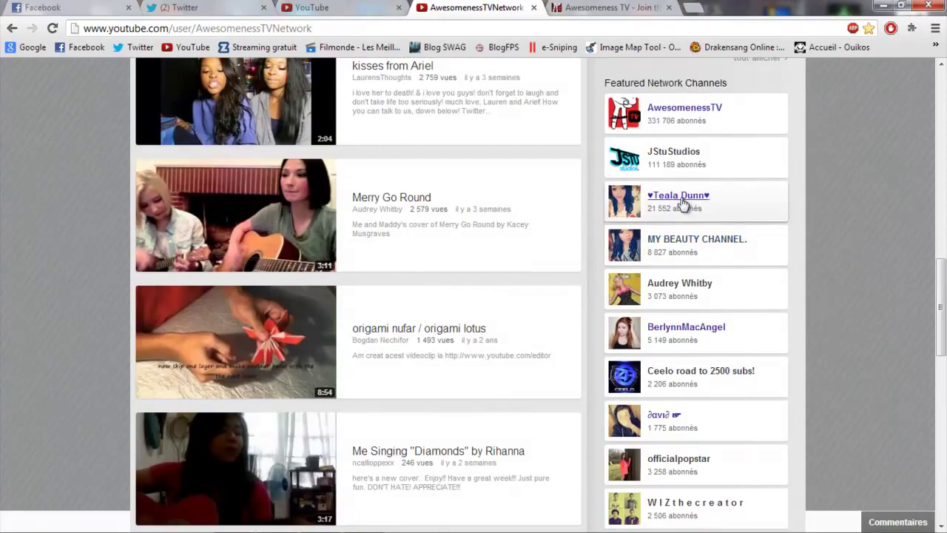
pyautogui.scroll(5, 644, 181)
pyautogui.scroll(3, 651, 177)
pyautogui.scroll(3, 651, 176)
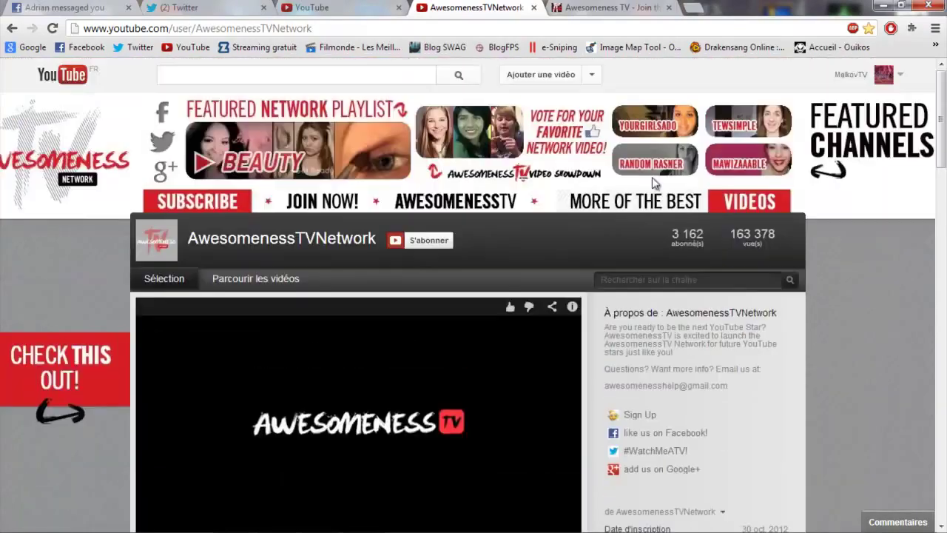
pyautogui.click(610, 7)
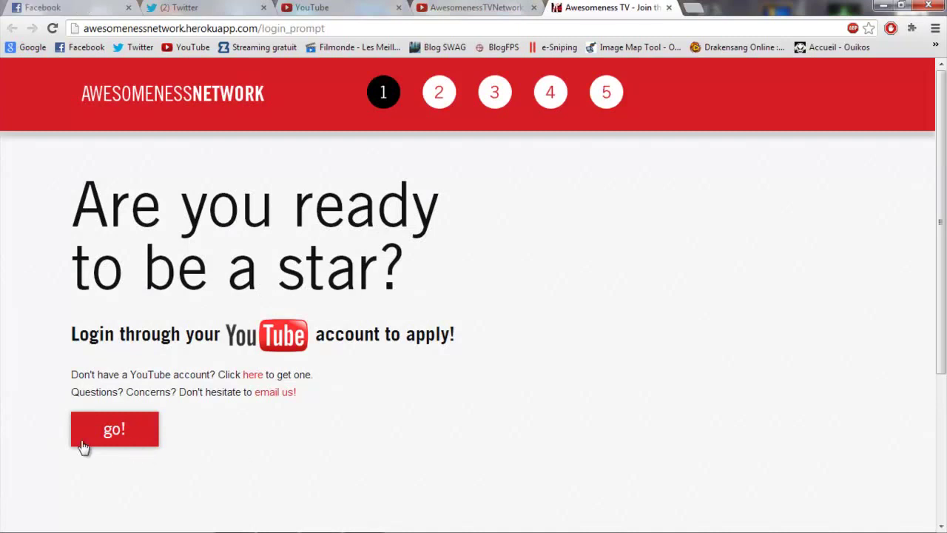
# Start the application to view the step-2 personal details form, then close the Join tab.
pyautogui.click(127, 428)
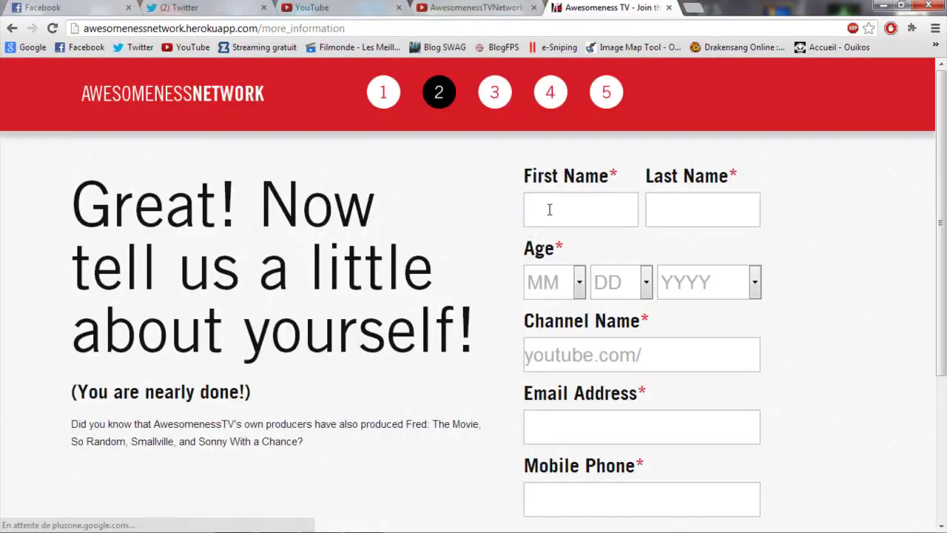
pyautogui.scroll(-2, 503, 209)
pyautogui.scroll(2, 461, 281)
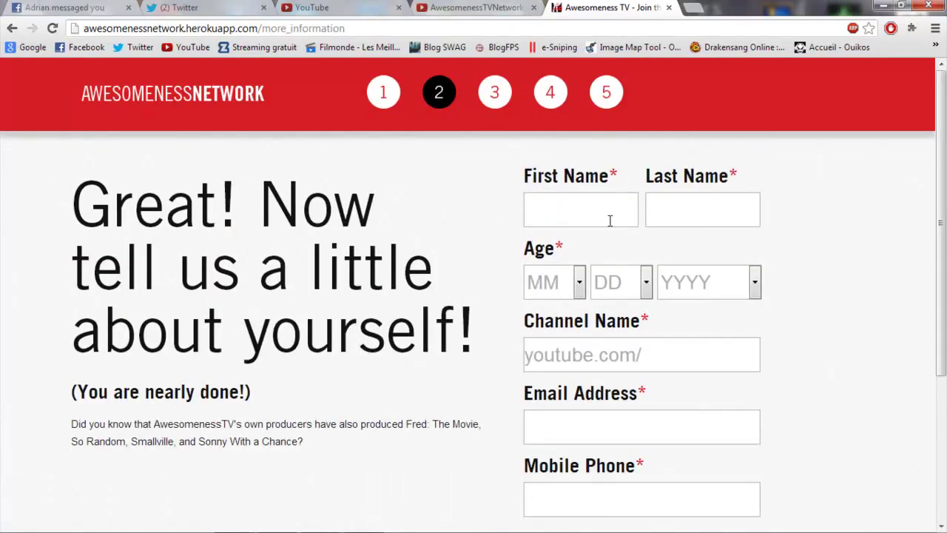
pyautogui.scroll(-3, 532, 243)
pyautogui.scroll(3, 534, 242)
pyautogui.click(668, 7)
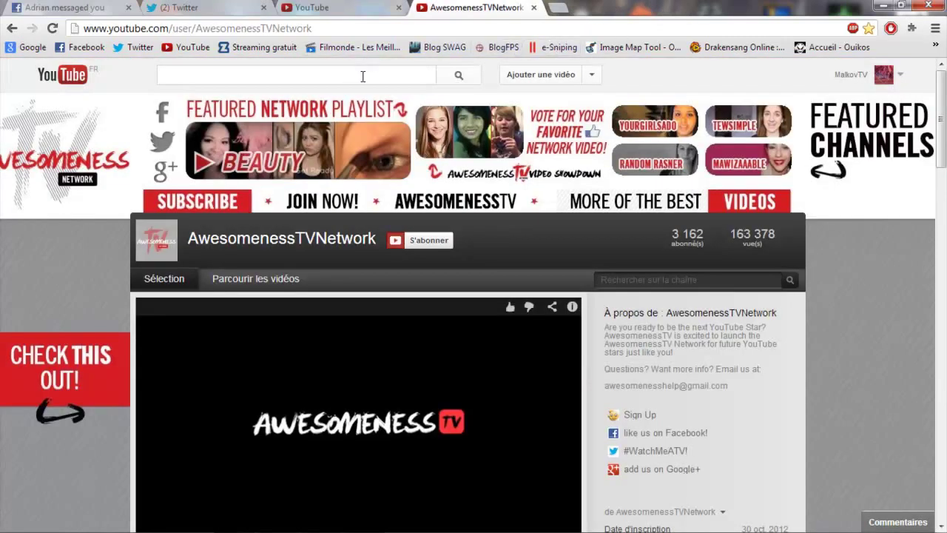
# Search YouTube for 'V9 Smoky' and open the V9 Smoky channel.
pyautogui.write('V9')
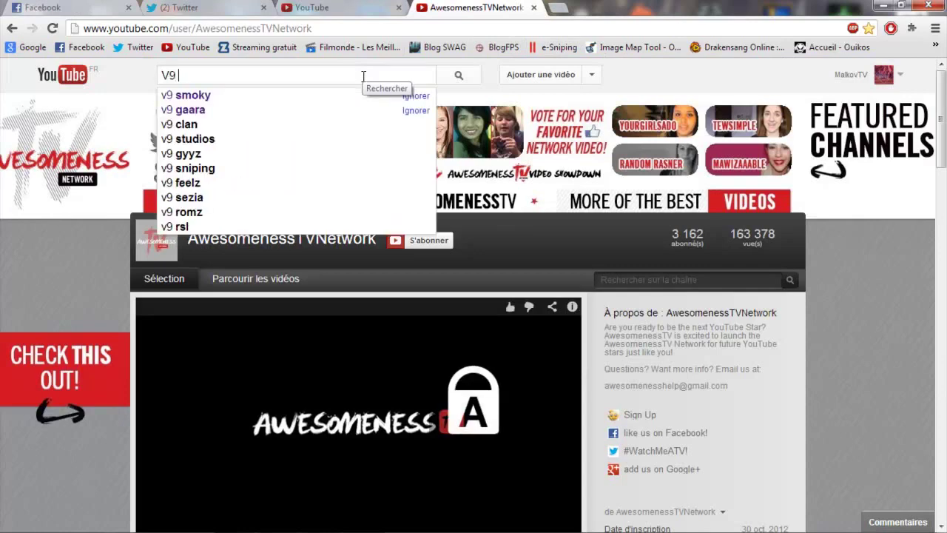
pyautogui.write(' Smoky')
pyautogui.press('Return')
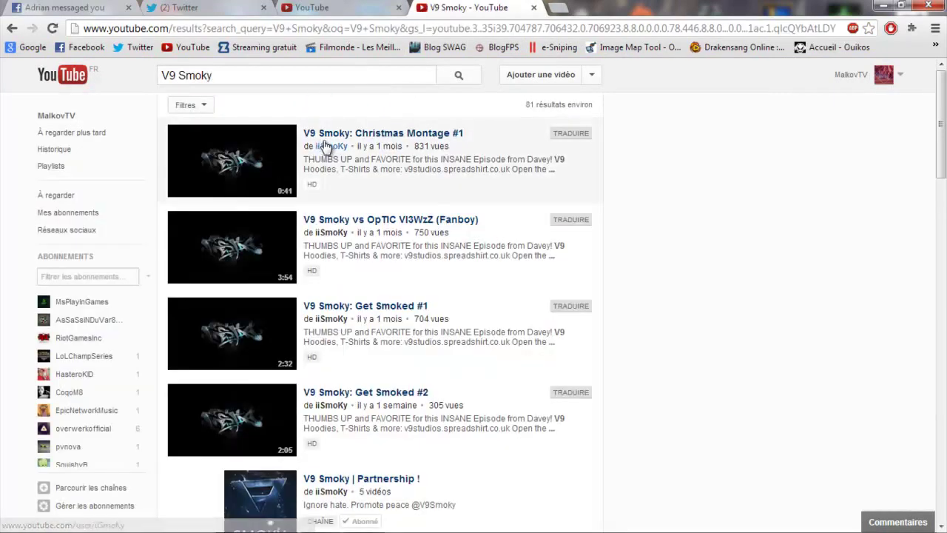
pyautogui.click(331, 147)
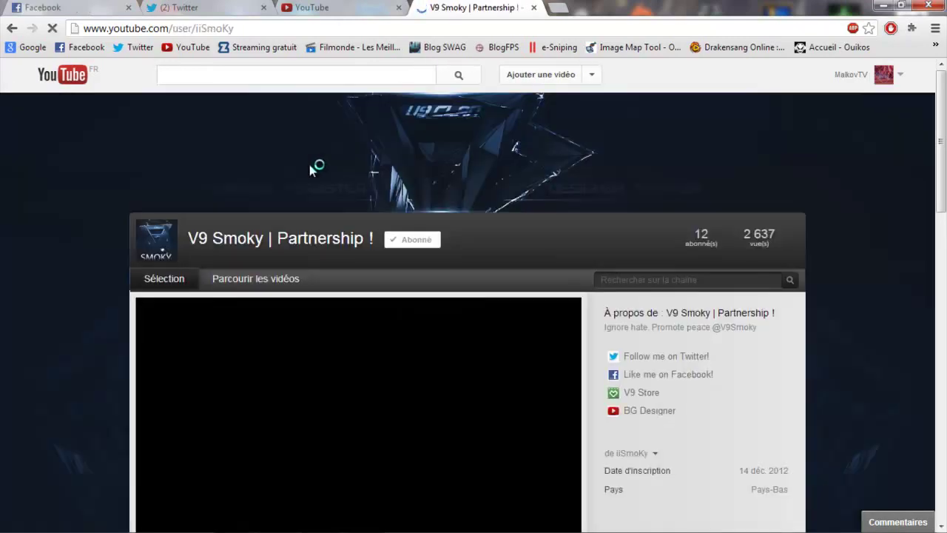
# Browse the V9 Smoky channel's videos, then close the channel tab.
pyautogui.scroll(-3, 304, 222)
pyautogui.scroll(-2, 108, 281)
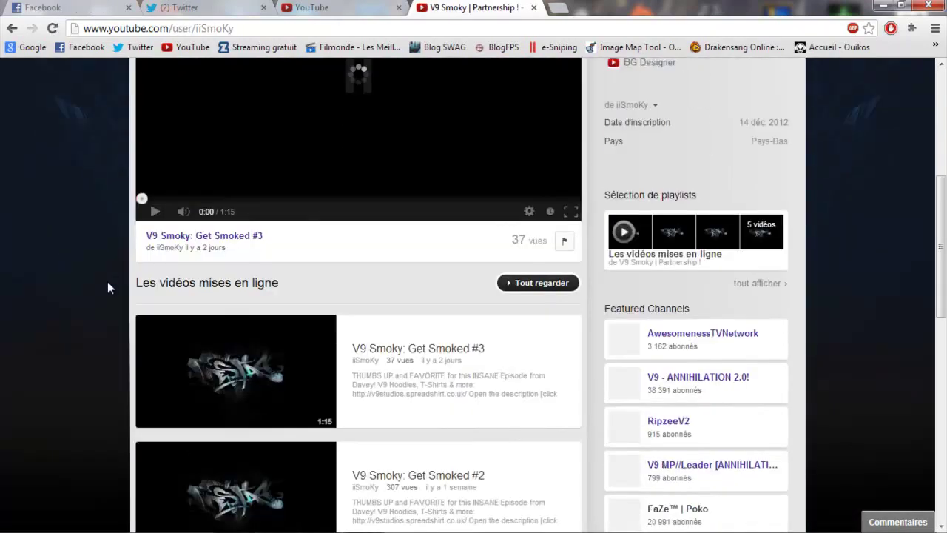
pyautogui.scroll(-3, 108, 281)
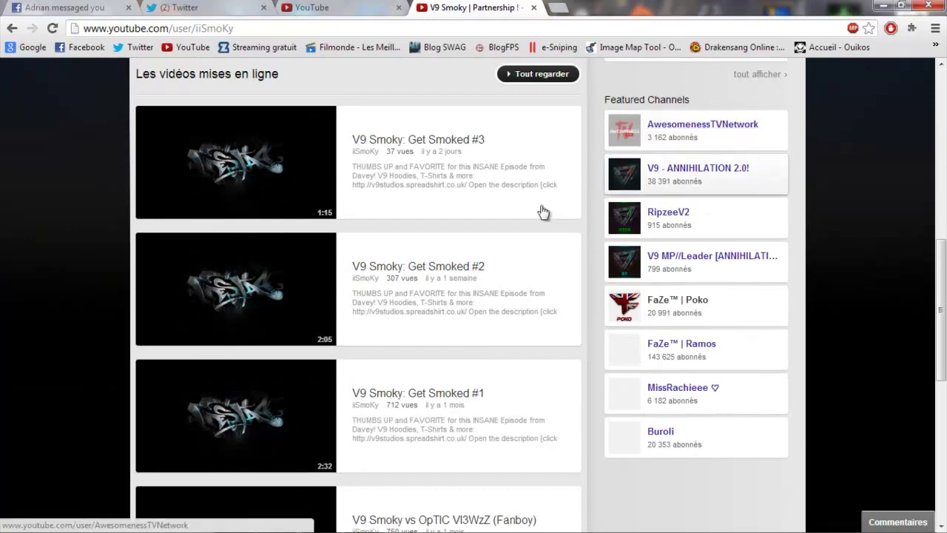
pyautogui.scroll(-1, 188, 289)
pyautogui.scroll(-1, 220, 248)
pyautogui.scroll(6, 220, 248)
pyautogui.scroll(4, 170, 267)
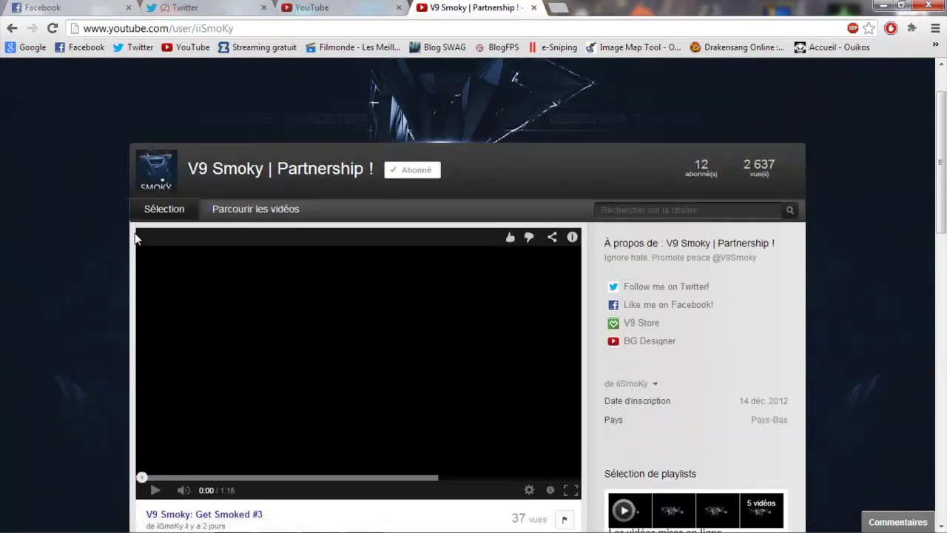
pyautogui.click(533, 8)
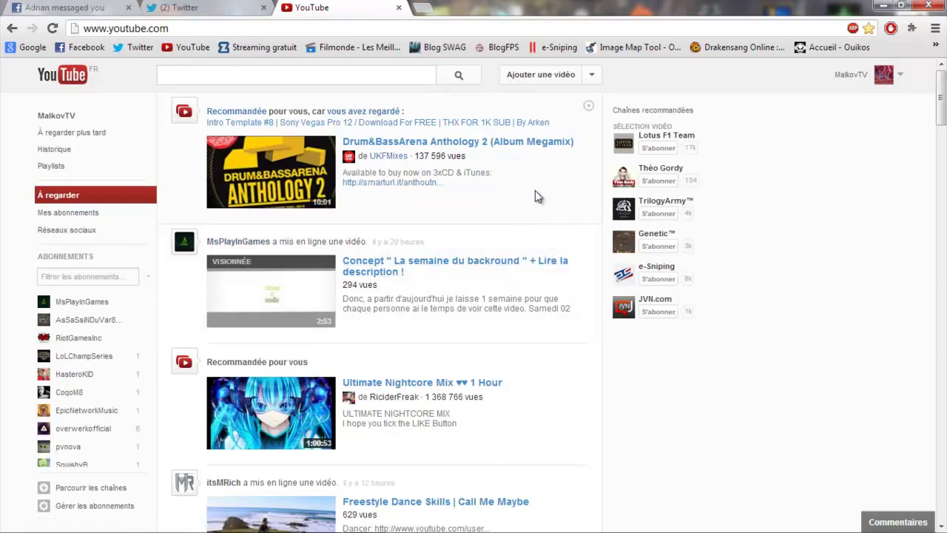
# Minimise Chrome to reveal the desktop with its Alien wallpaper and shortcuts.
pyautogui.moveTo(545, 185)
pyautogui.click(882, 5)
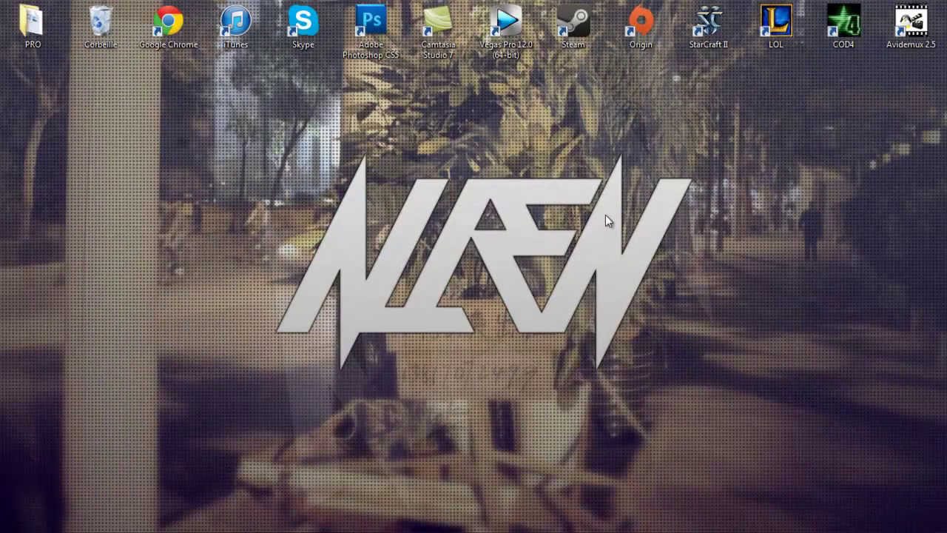